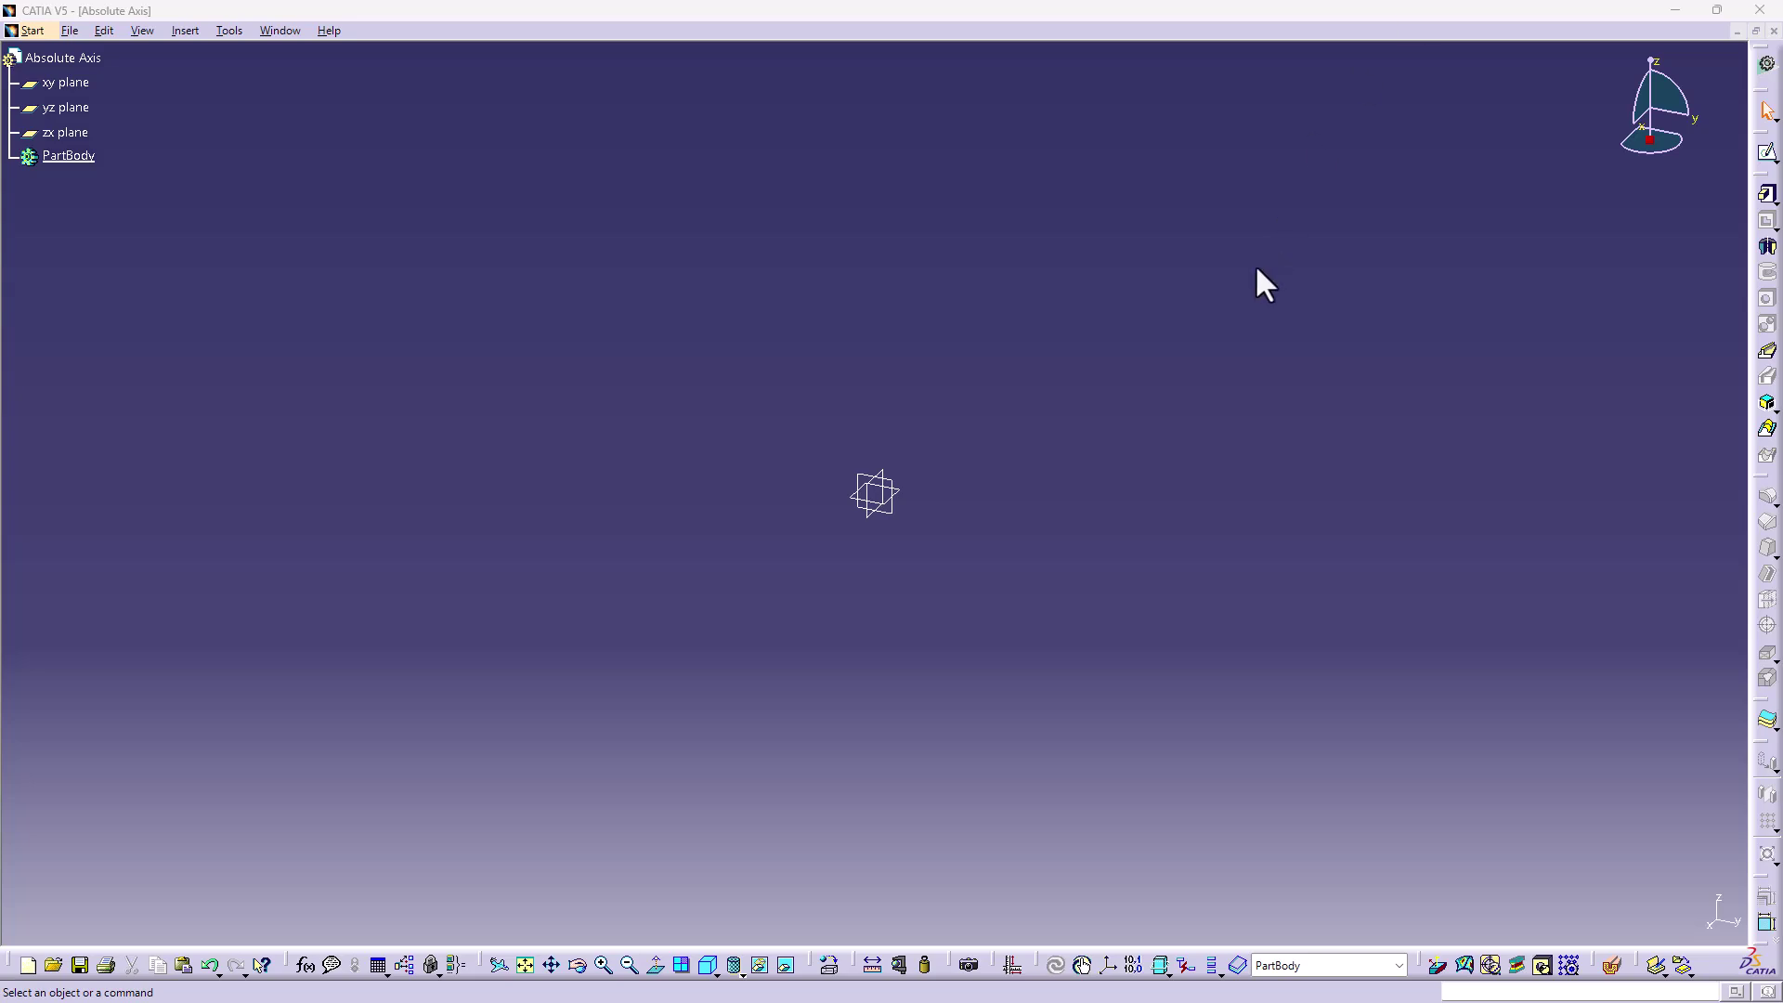
- Create Sketch.2 on the zx plane with one circle up and right of the origin, then exit to the part
left_click(1767, 152)
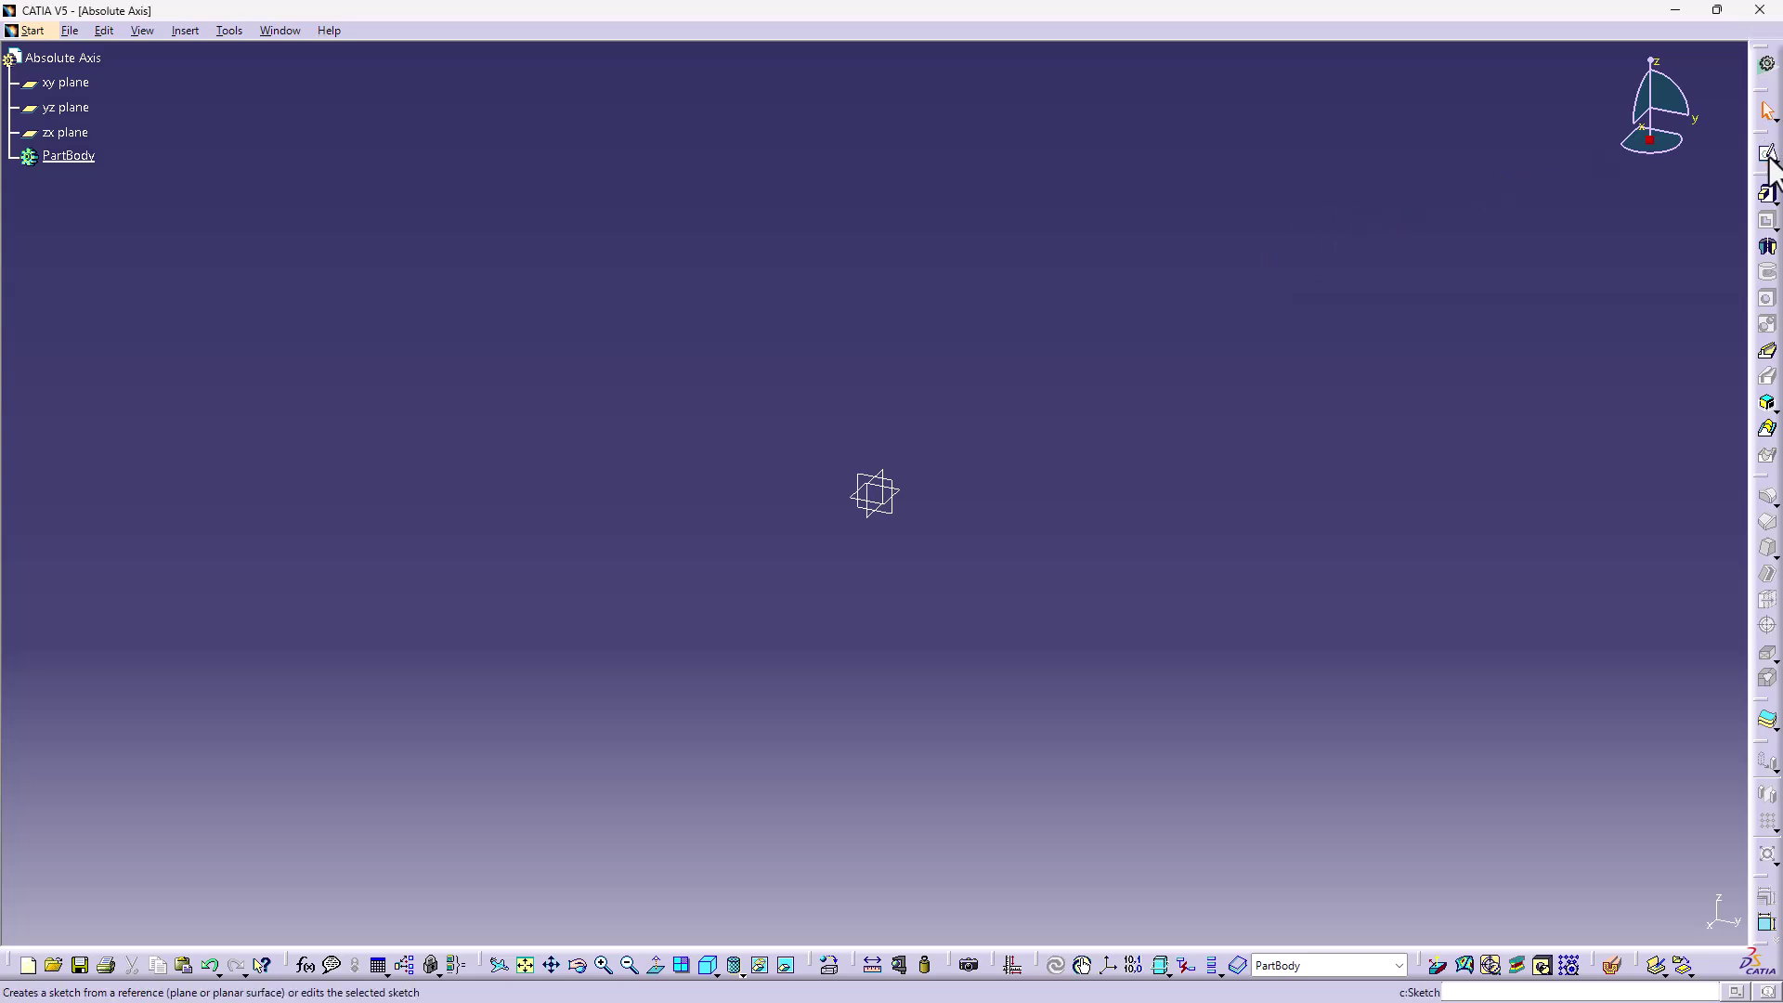
left_click(873, 503)
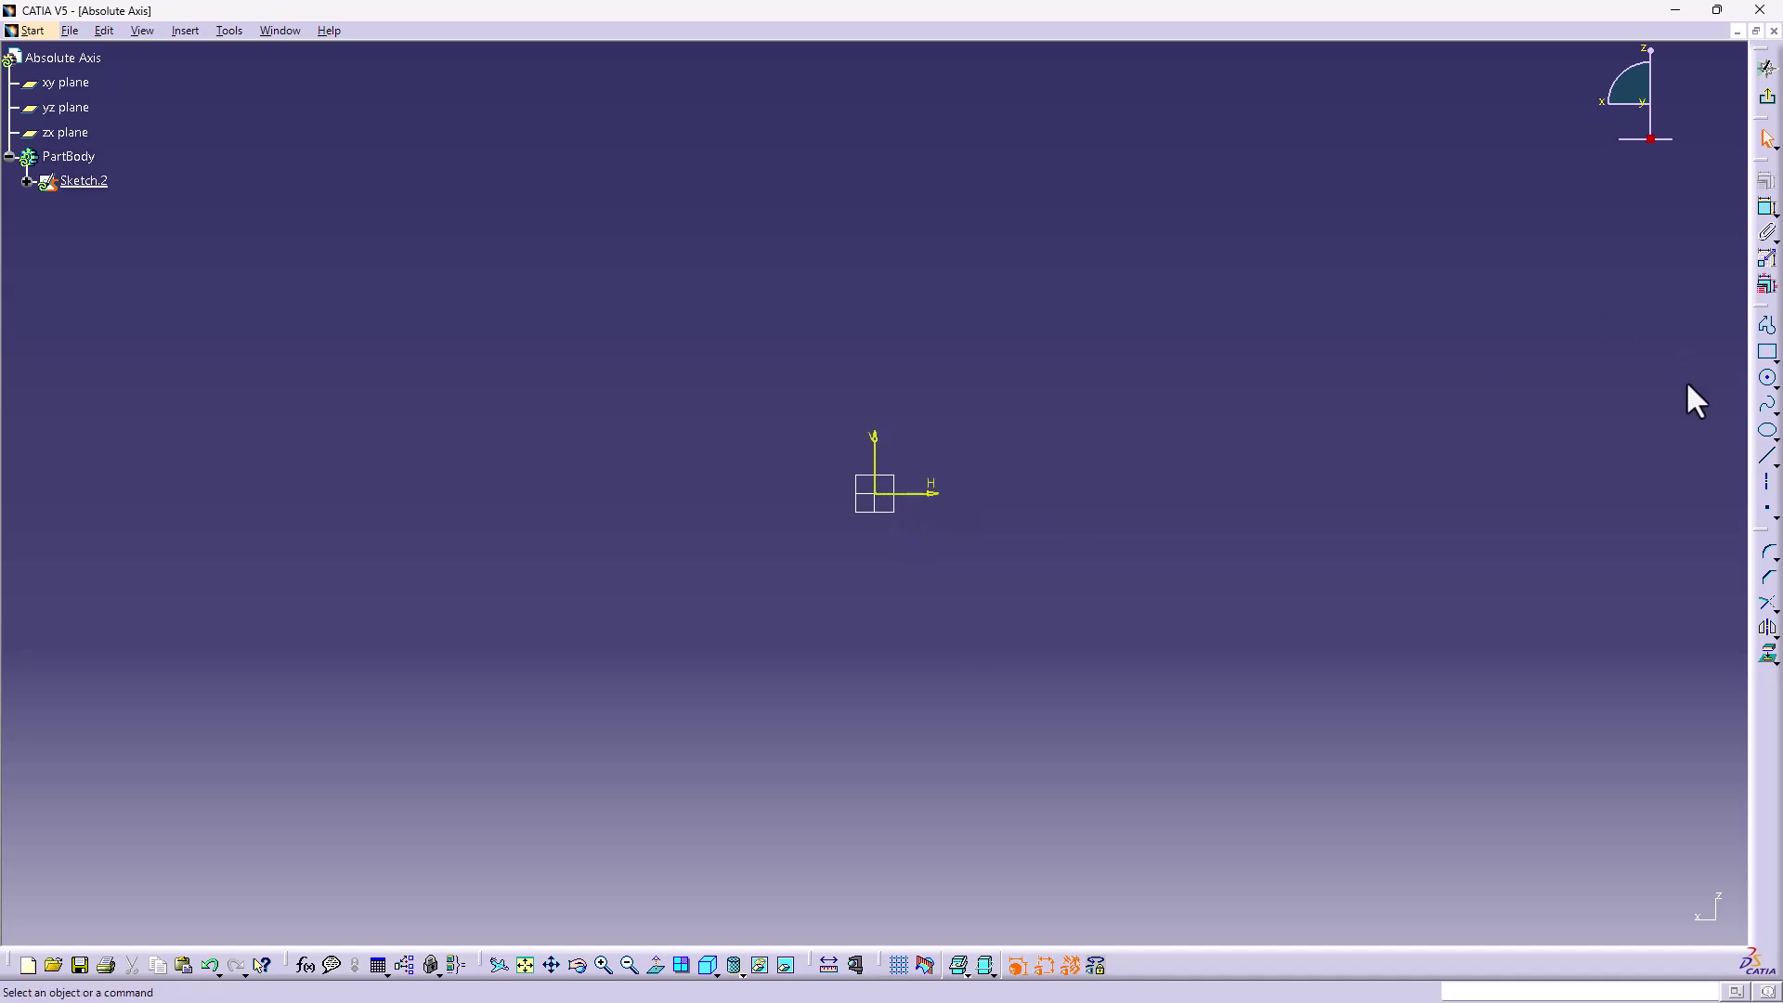
left_click(1768, 379)
left_click(1051, 375)
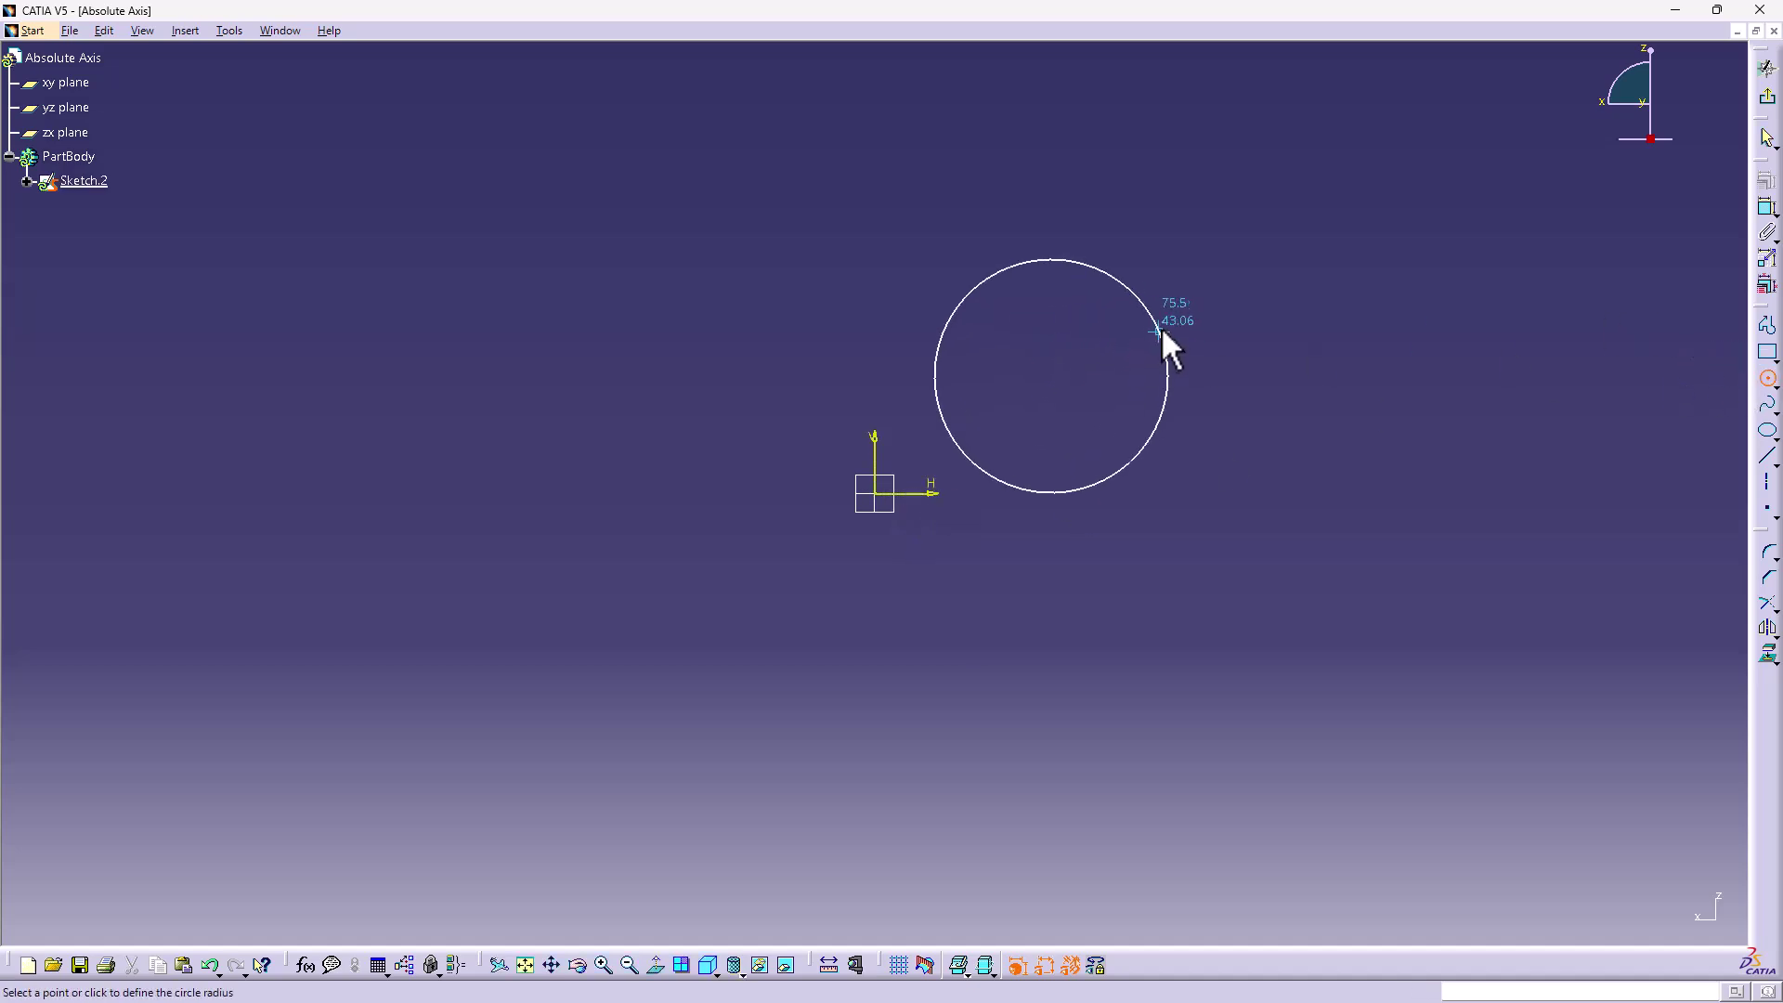
left_click(1126, 352)
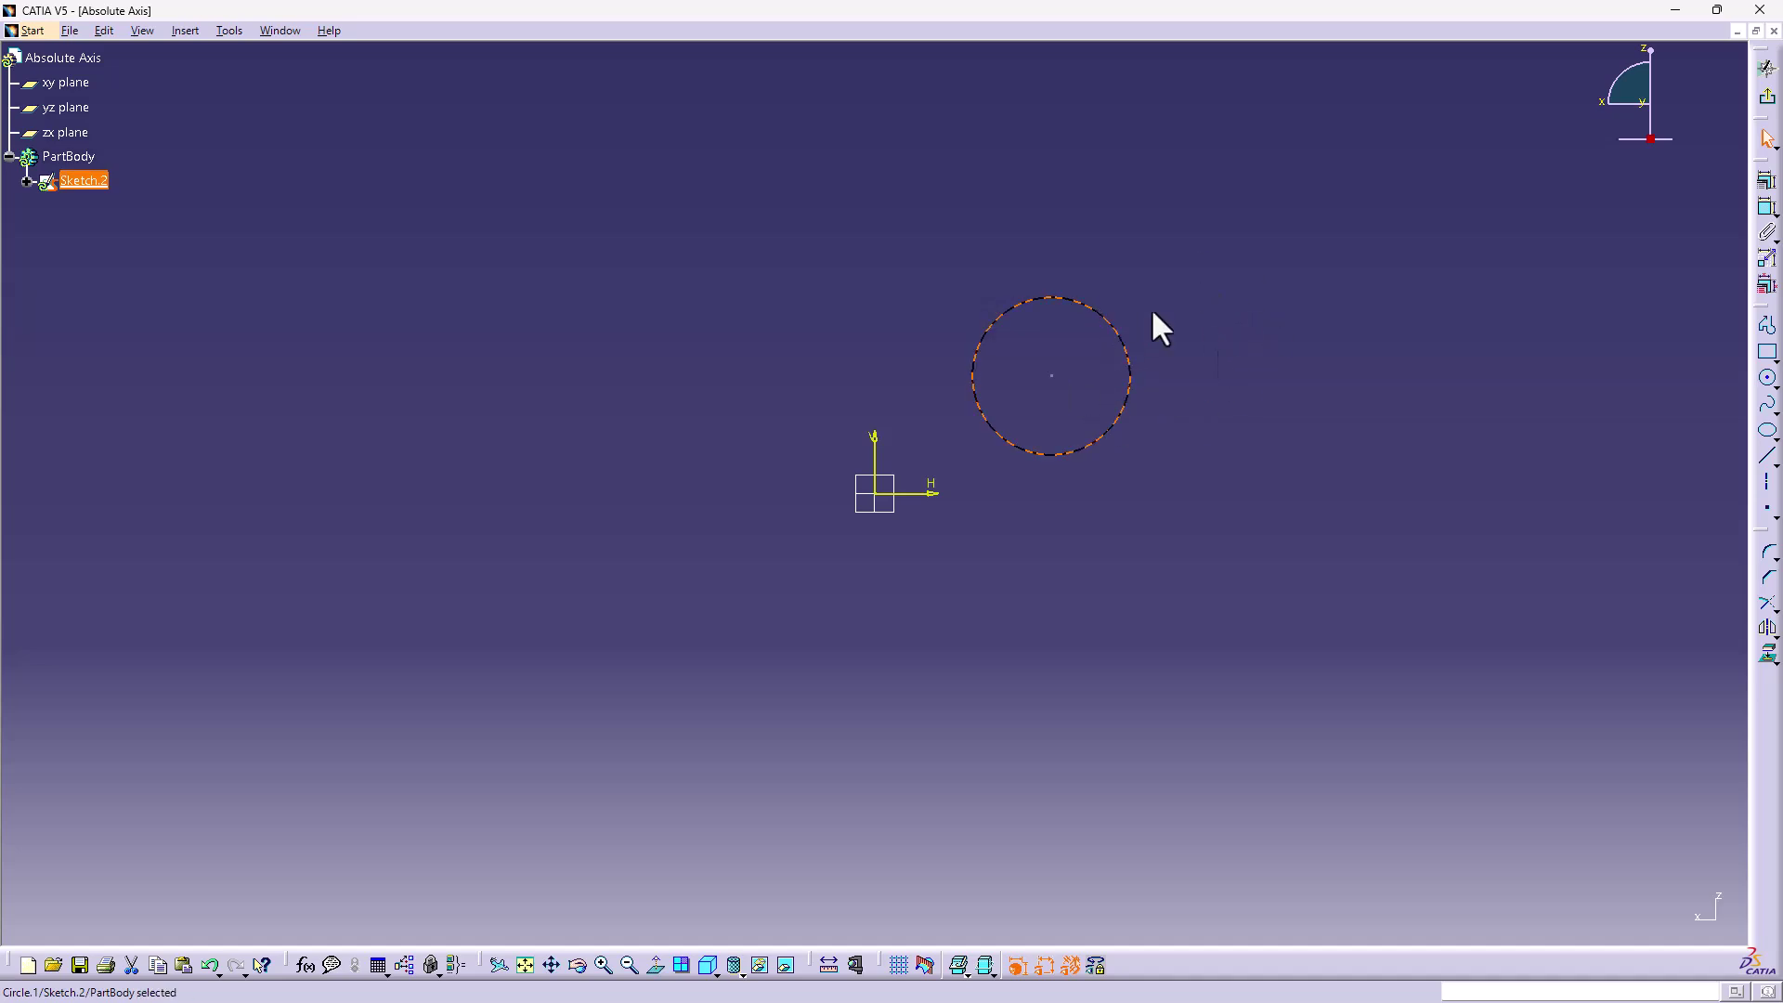
left_click(1768, 97)
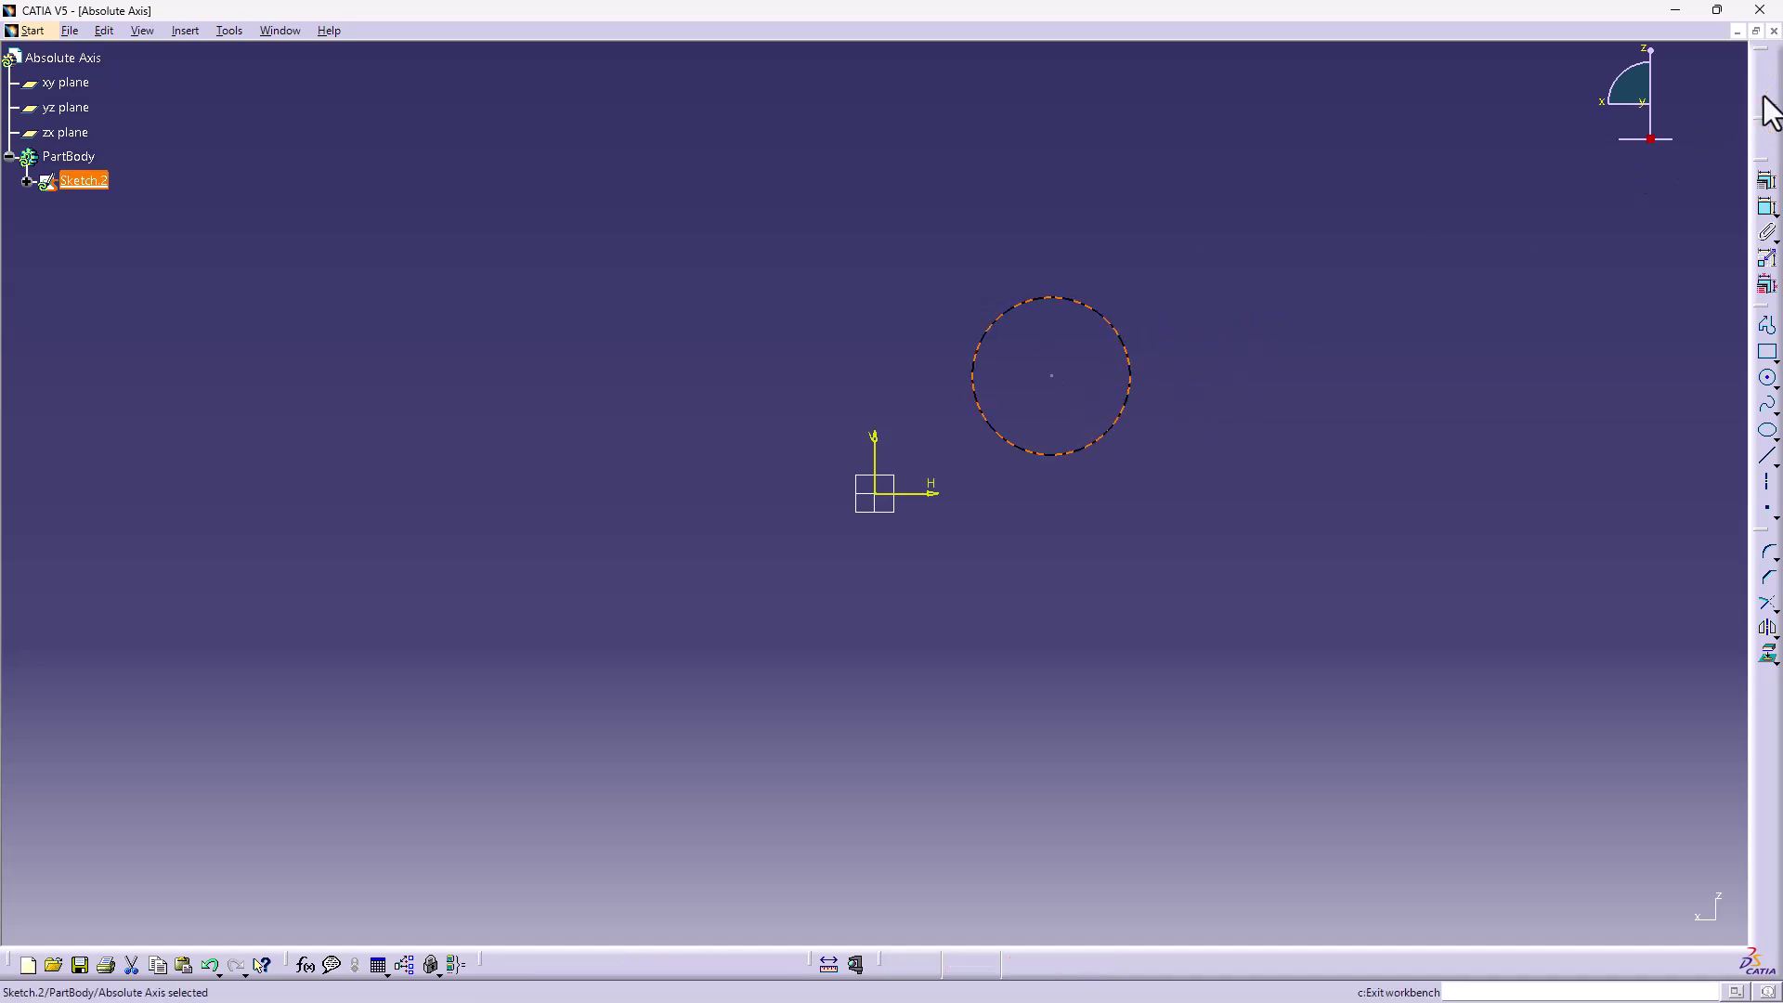
left_click(1166, 262)
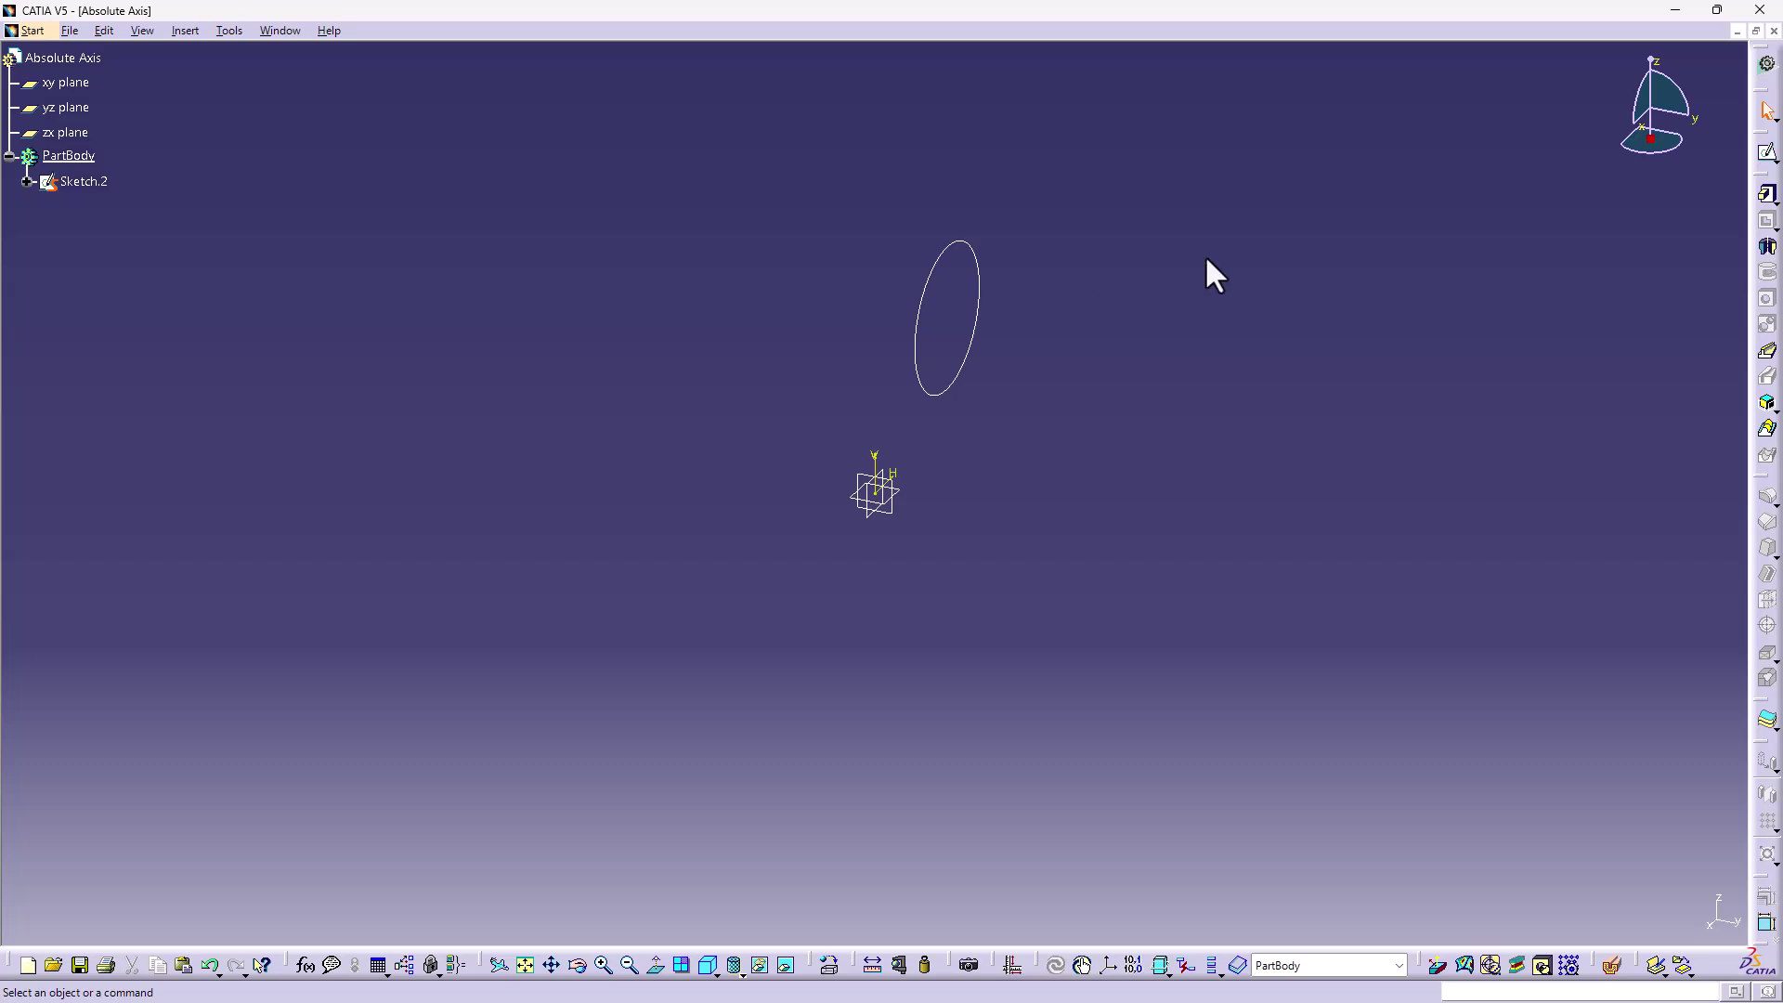
- Enable 'Hide absolute axis of the newly created sketch' in Tools > Options > Sketcher
left_click(242, 28)
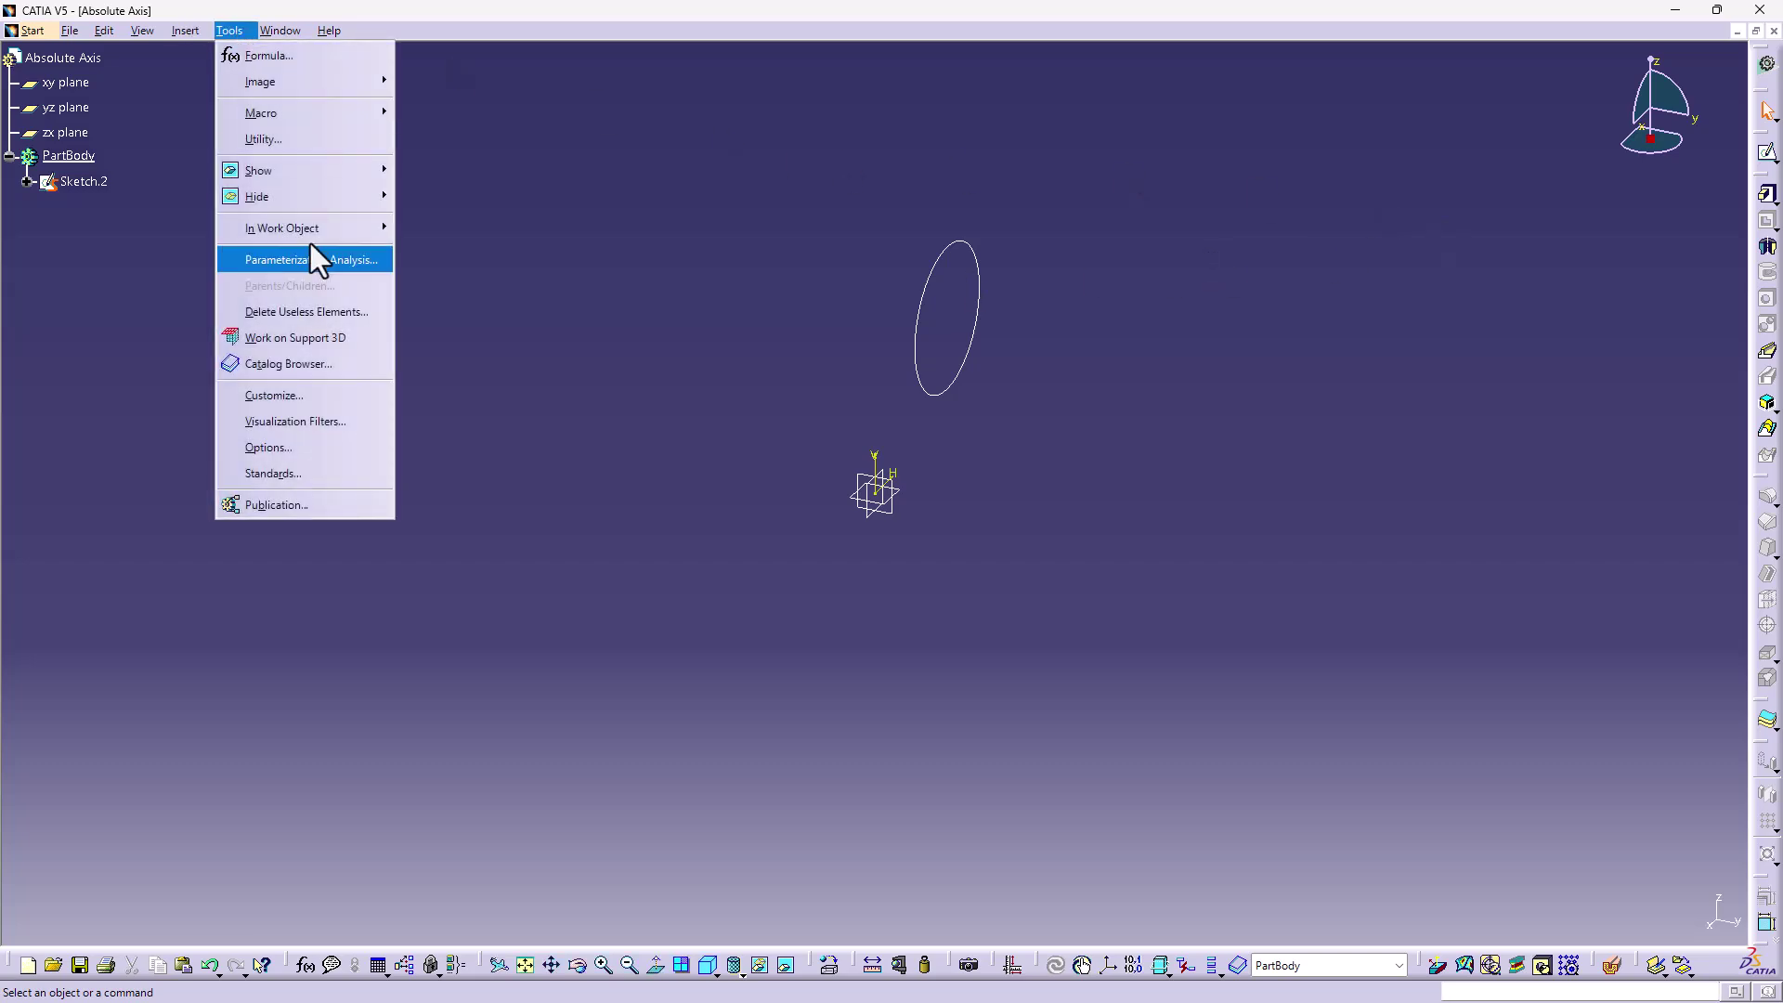
left_click(316, 445)
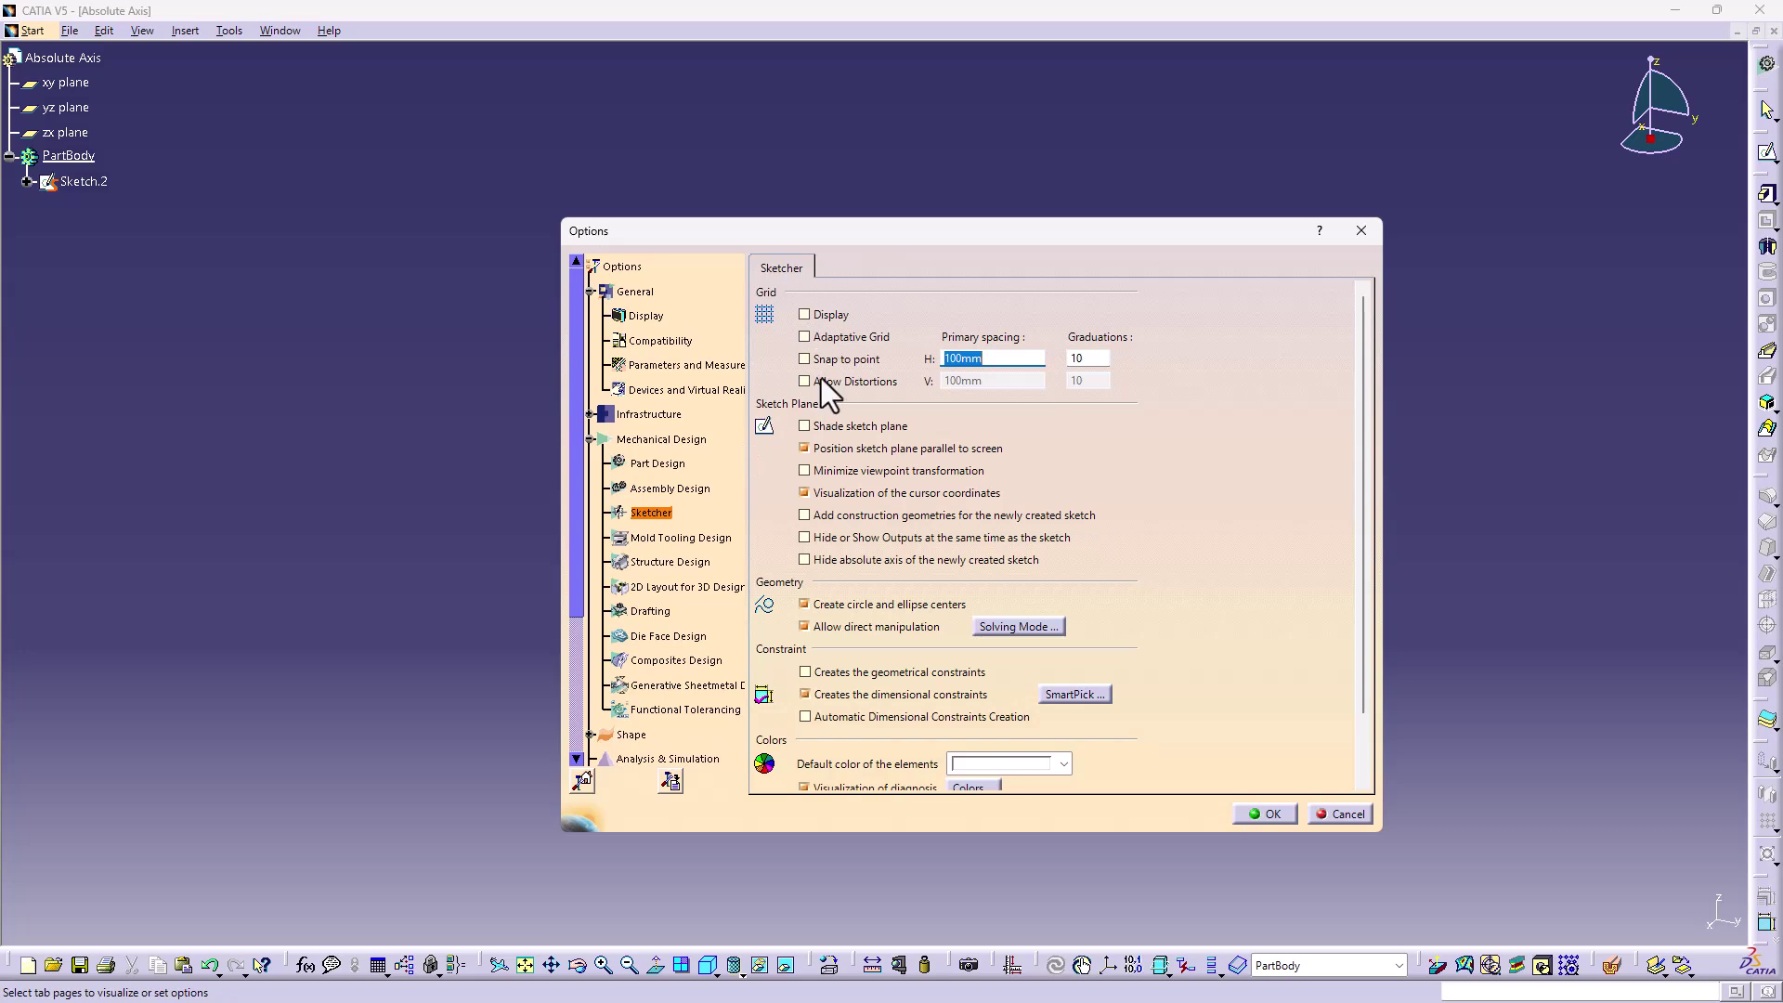
left_click(805, 560)
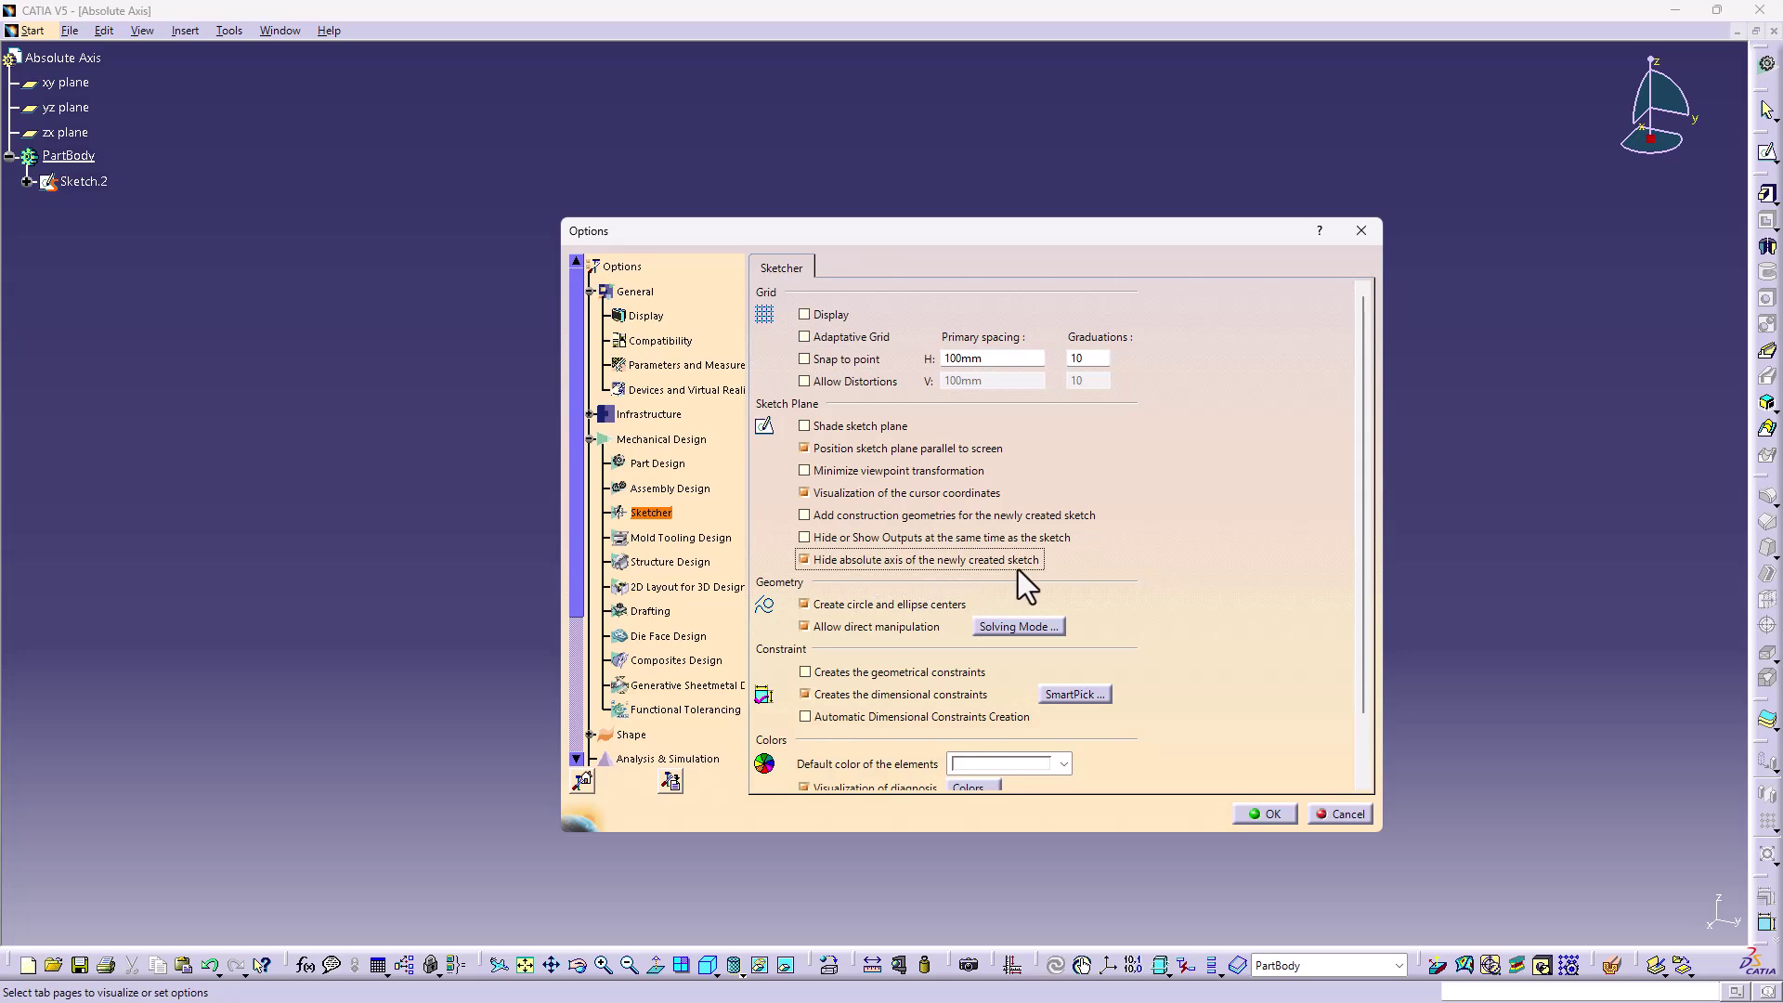
left_click(1276, 816)
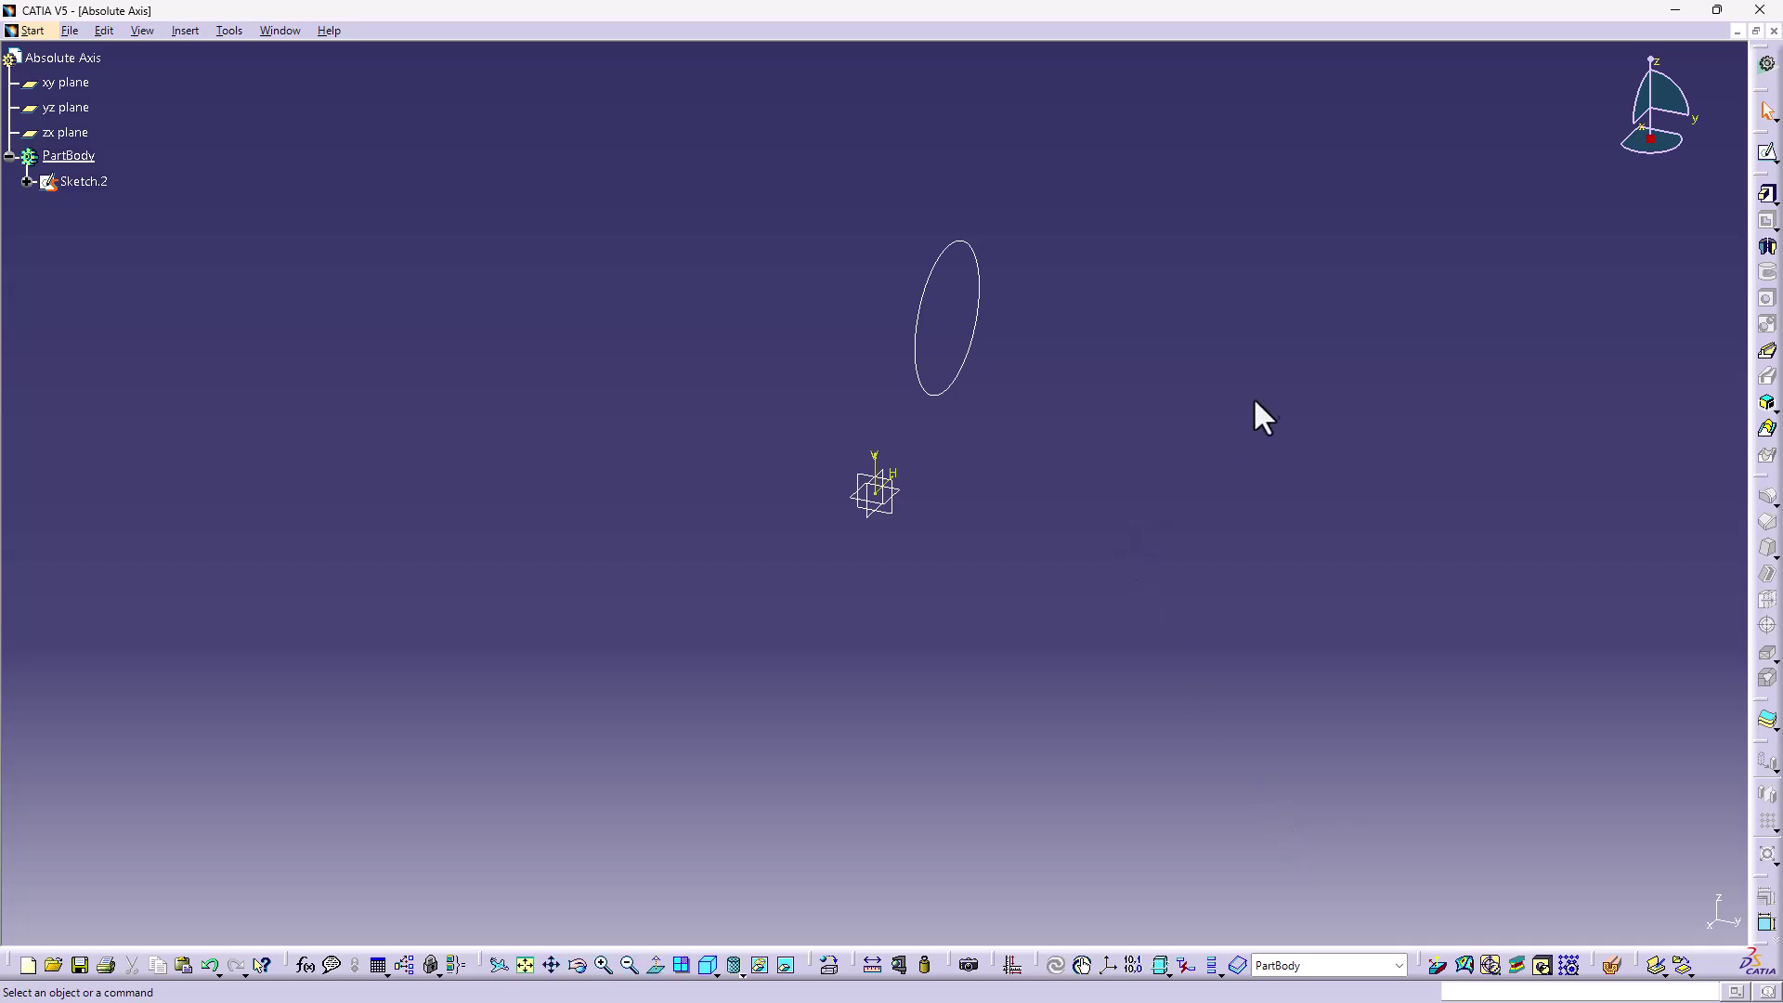
- Create Sketch.3 on the yz plane with a rectangle up and right of the origin, then exit to the part
left_click(1766, 152)
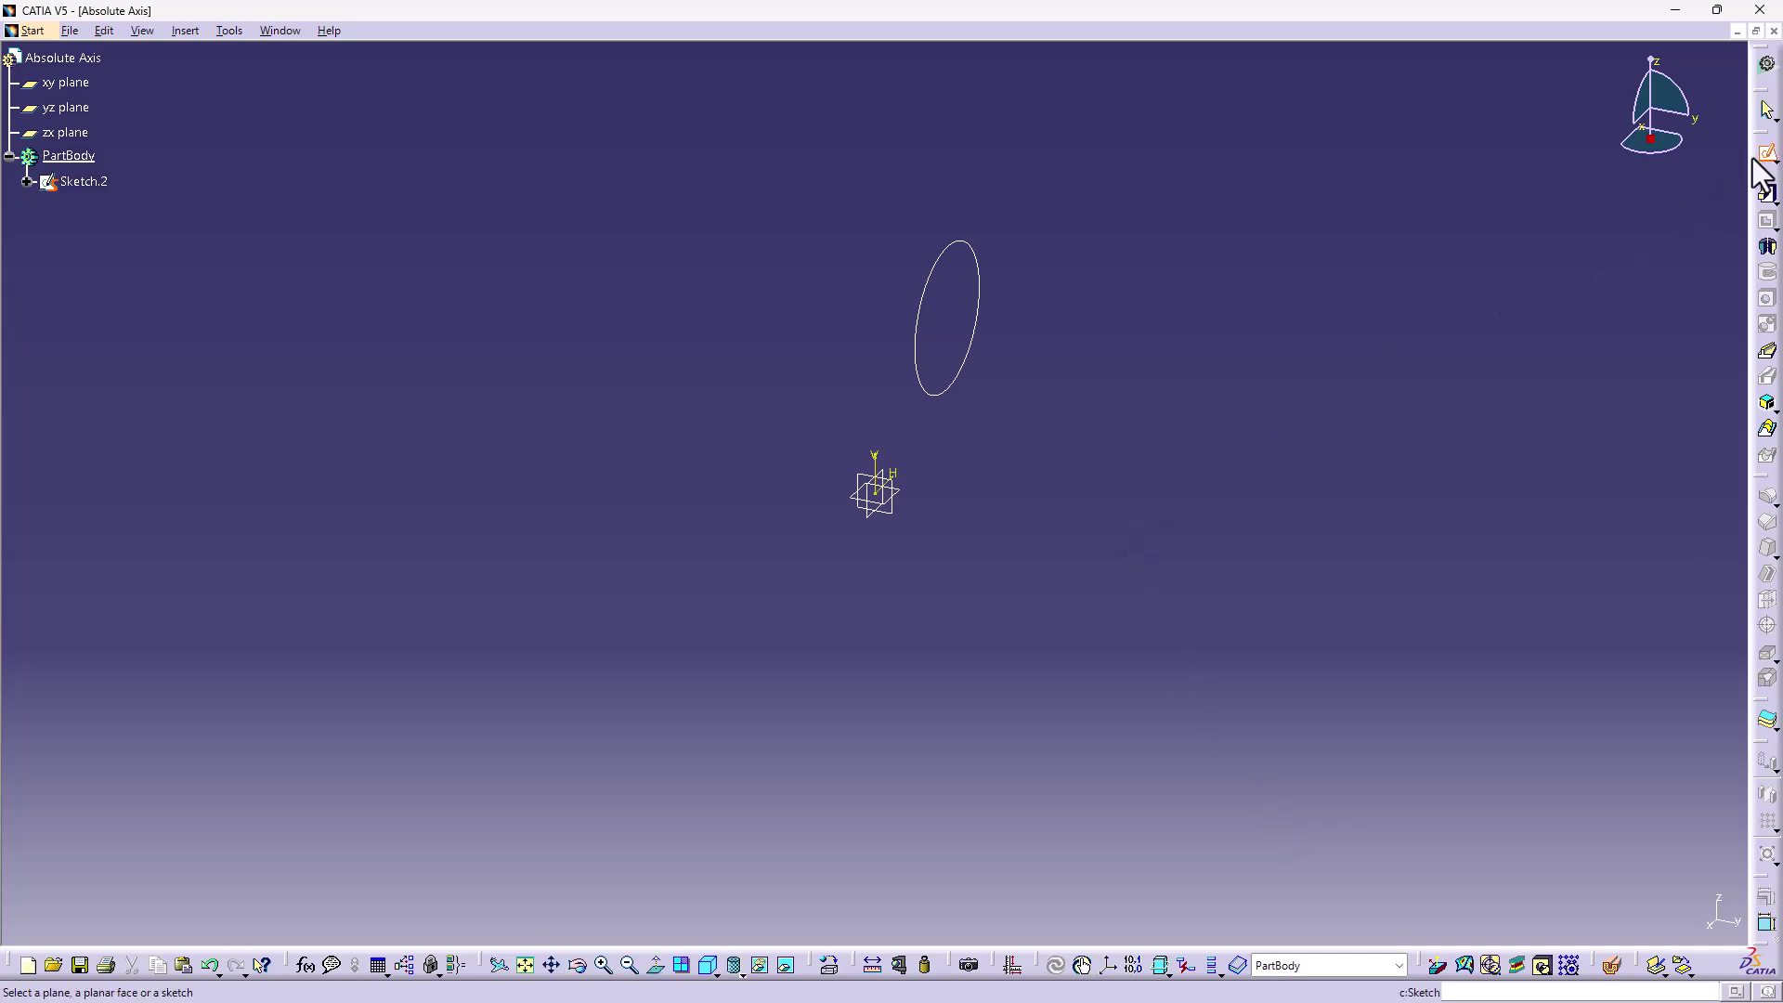
left_click(899, 516)
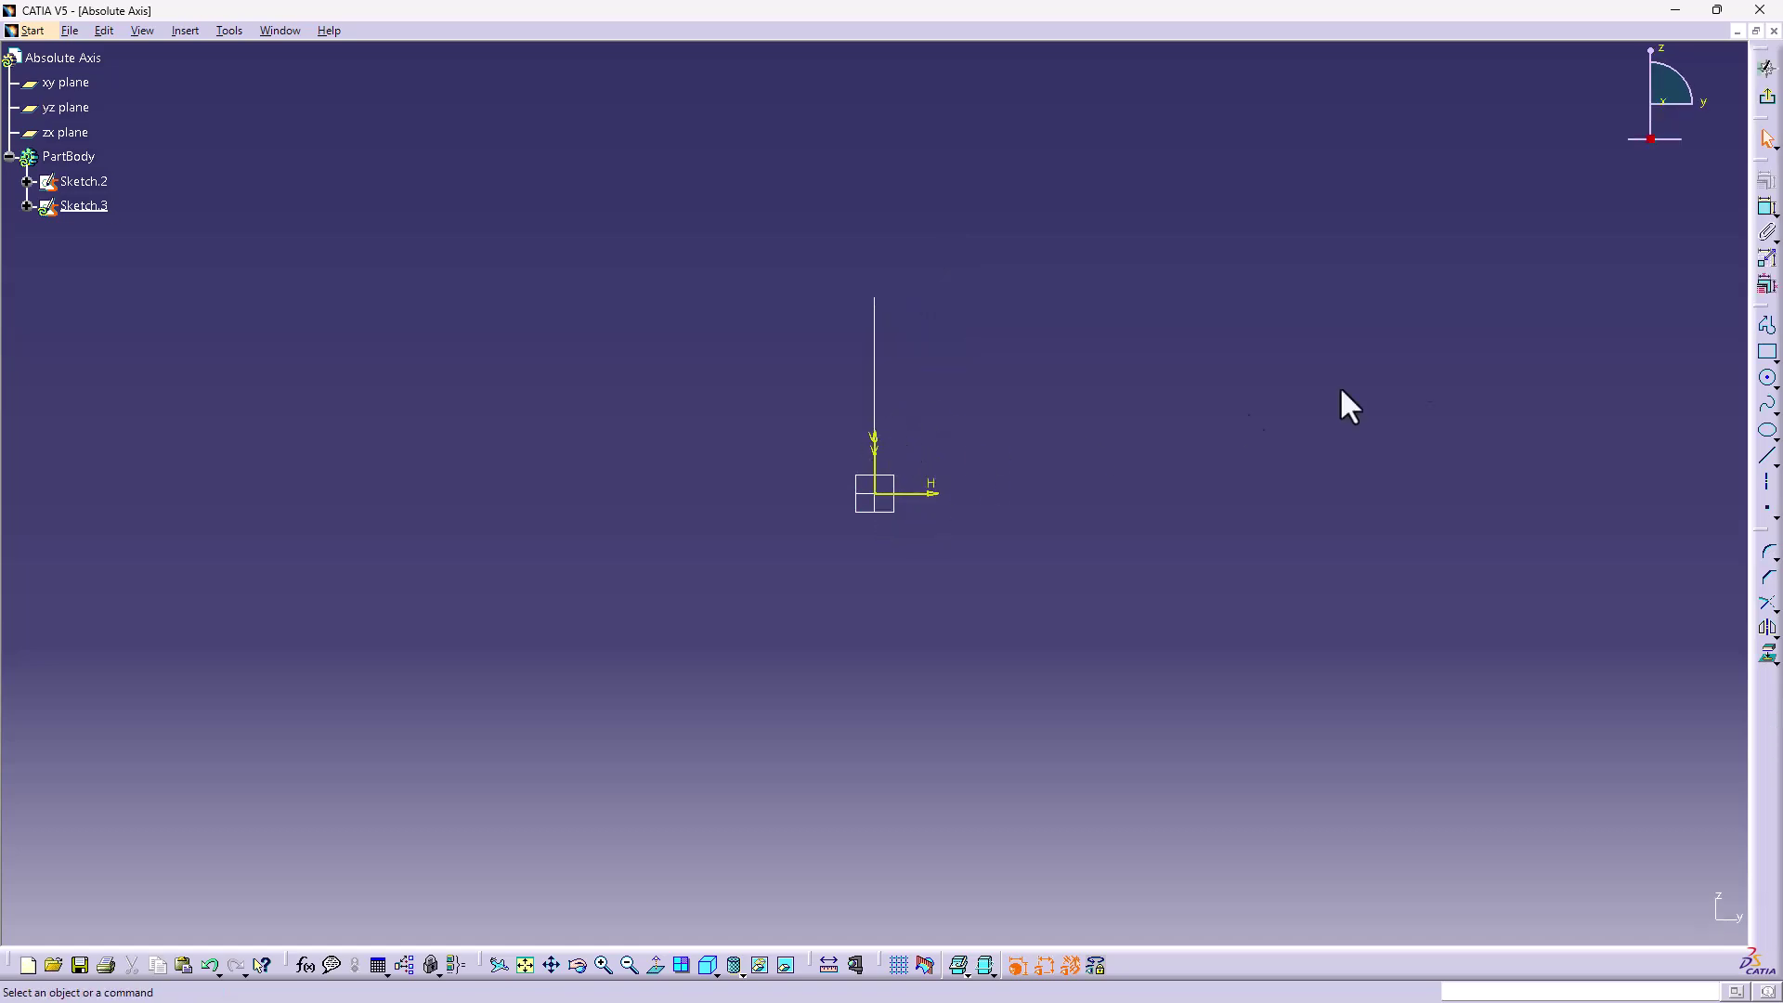
left_click(1768, 351)
left_click(1254, 303)
left_click(1052, 421)
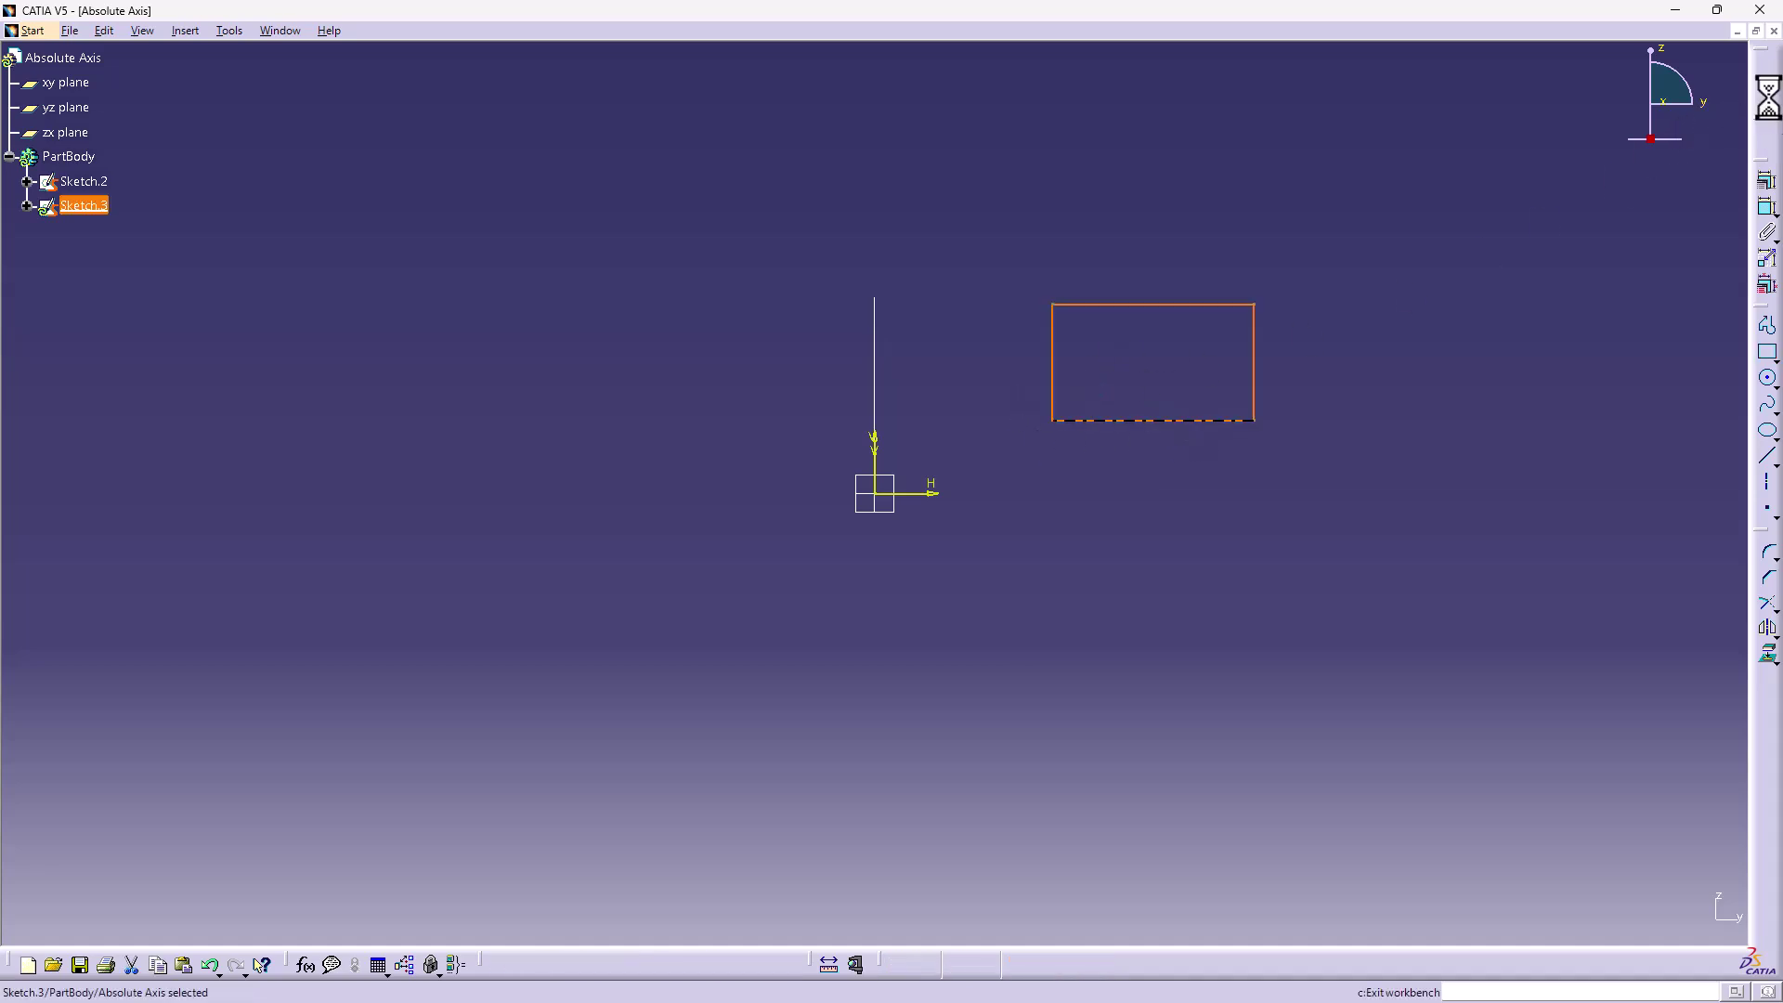
left_click(1768, 68)
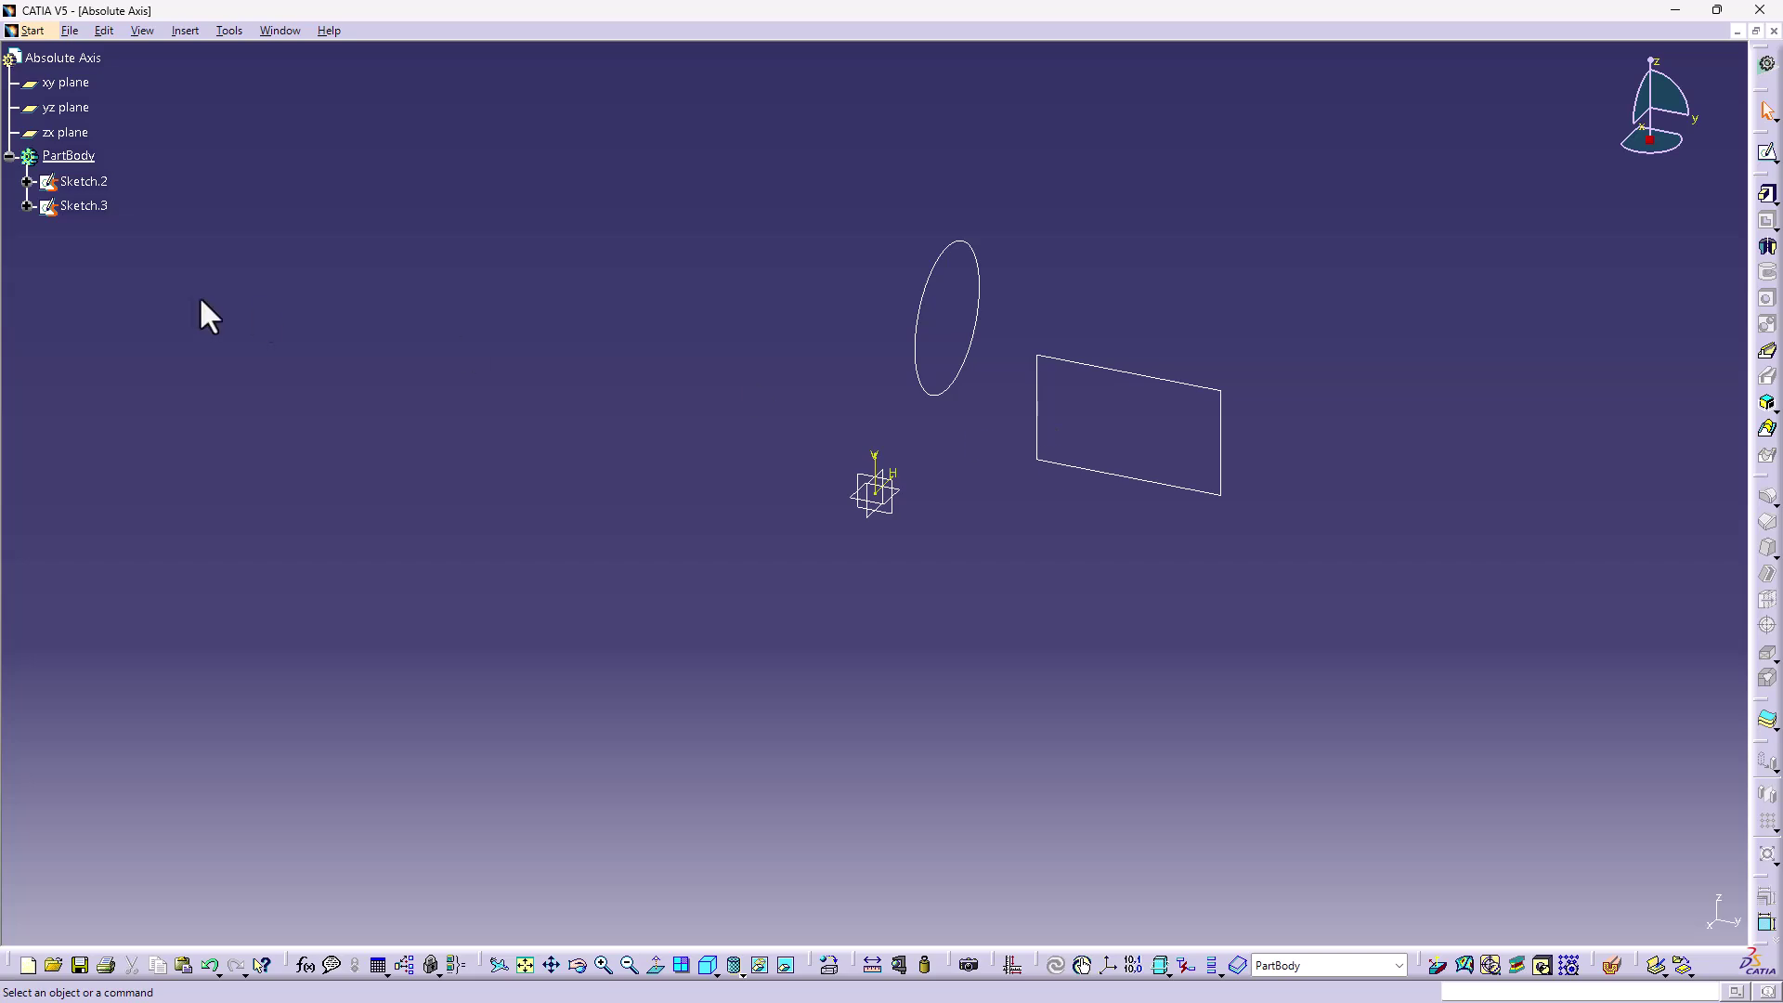
- Expand Sketch.3, show then re-hide its AbsoluteAxis, and expand Sketch.2 to compare
left_click(27, 206)
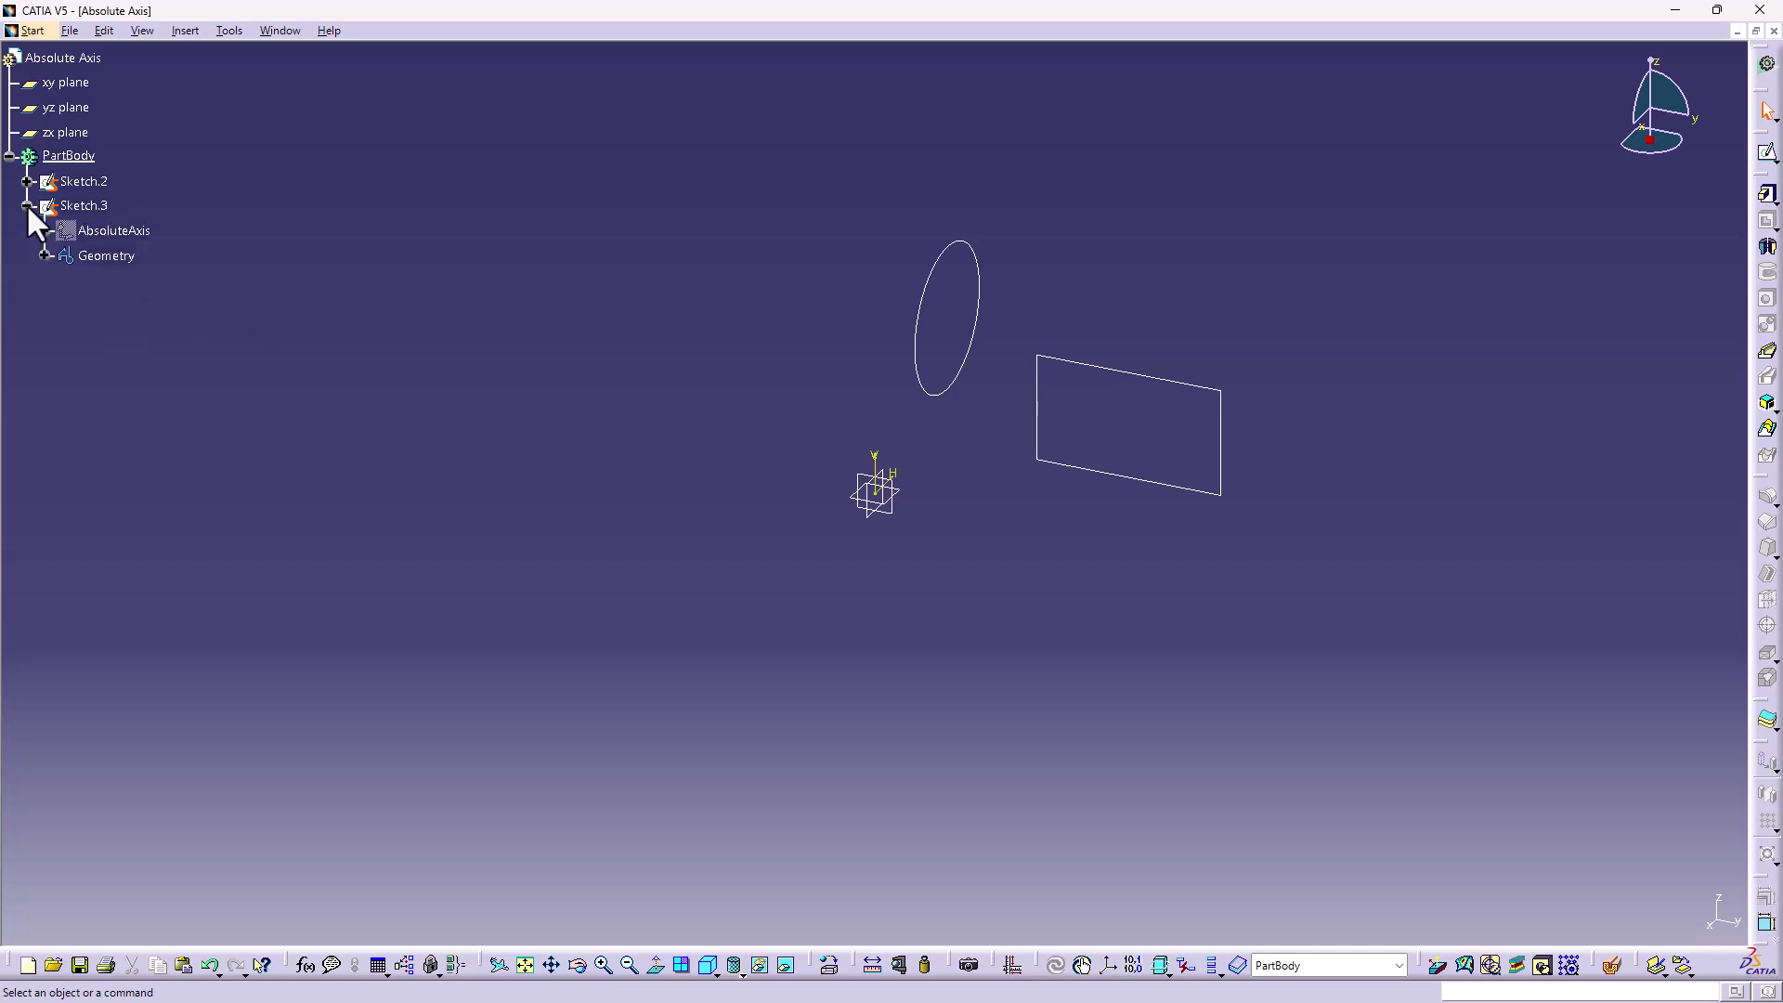
right_click(124, 234)
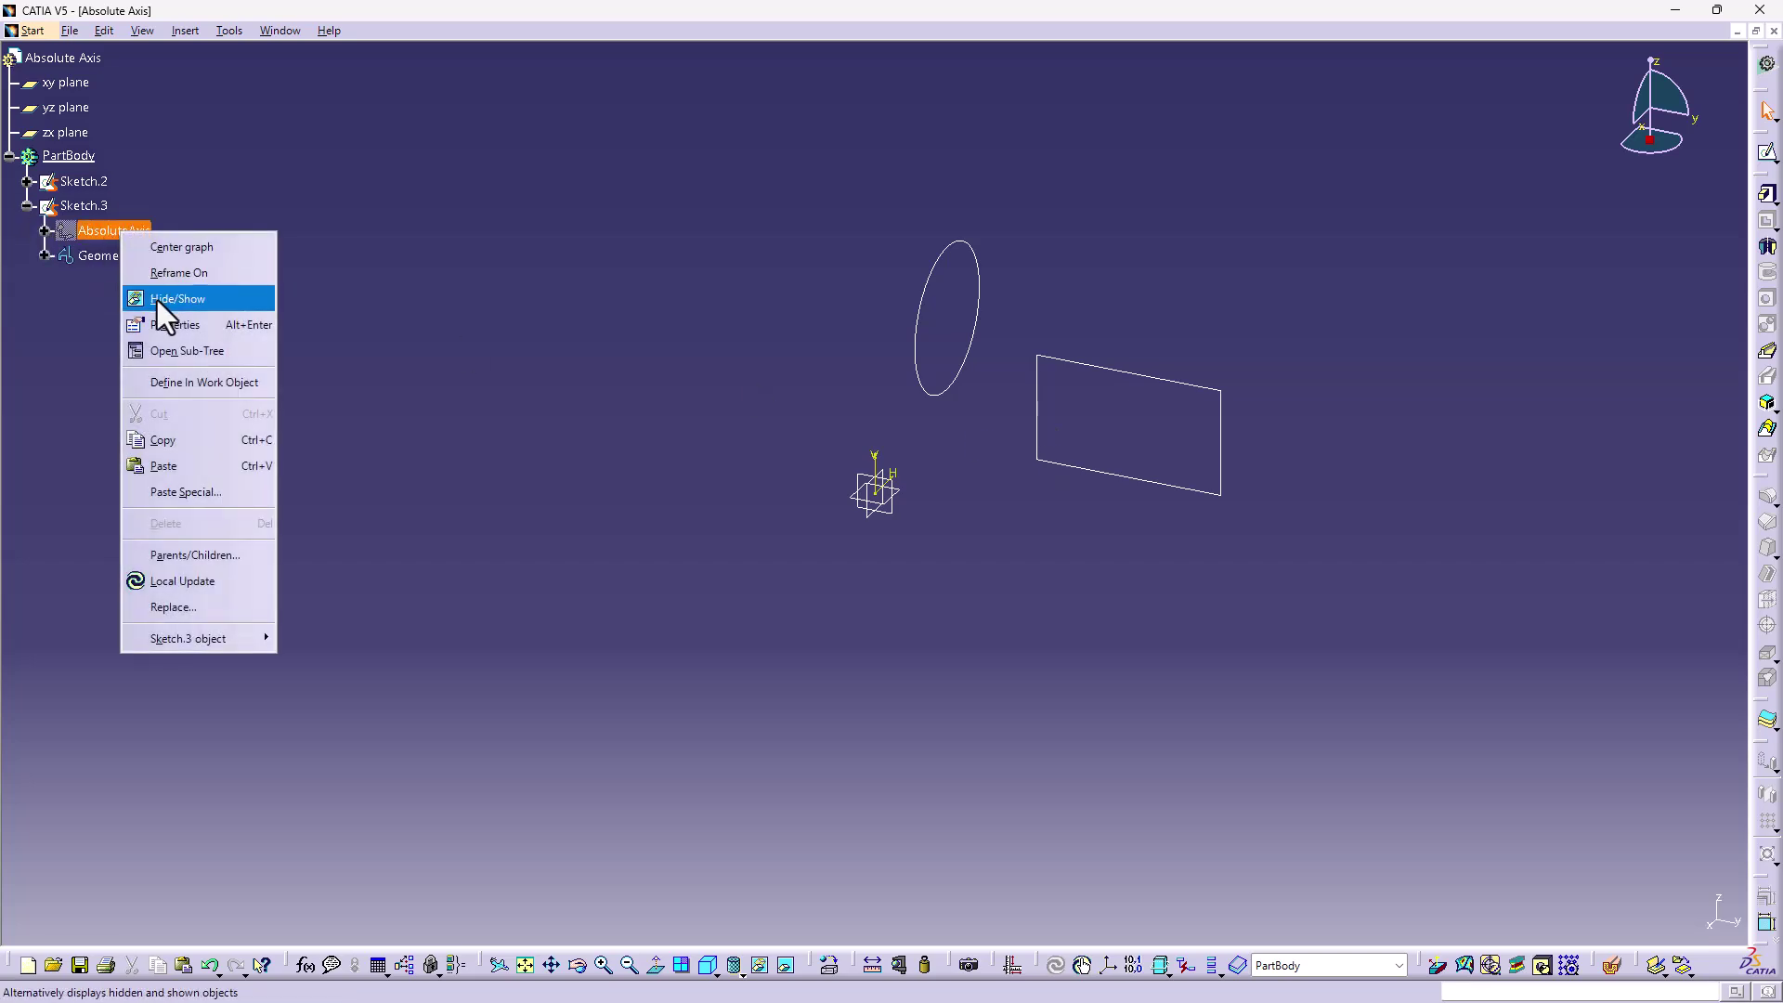
left_click(156, 299)
right_click(124, 230)
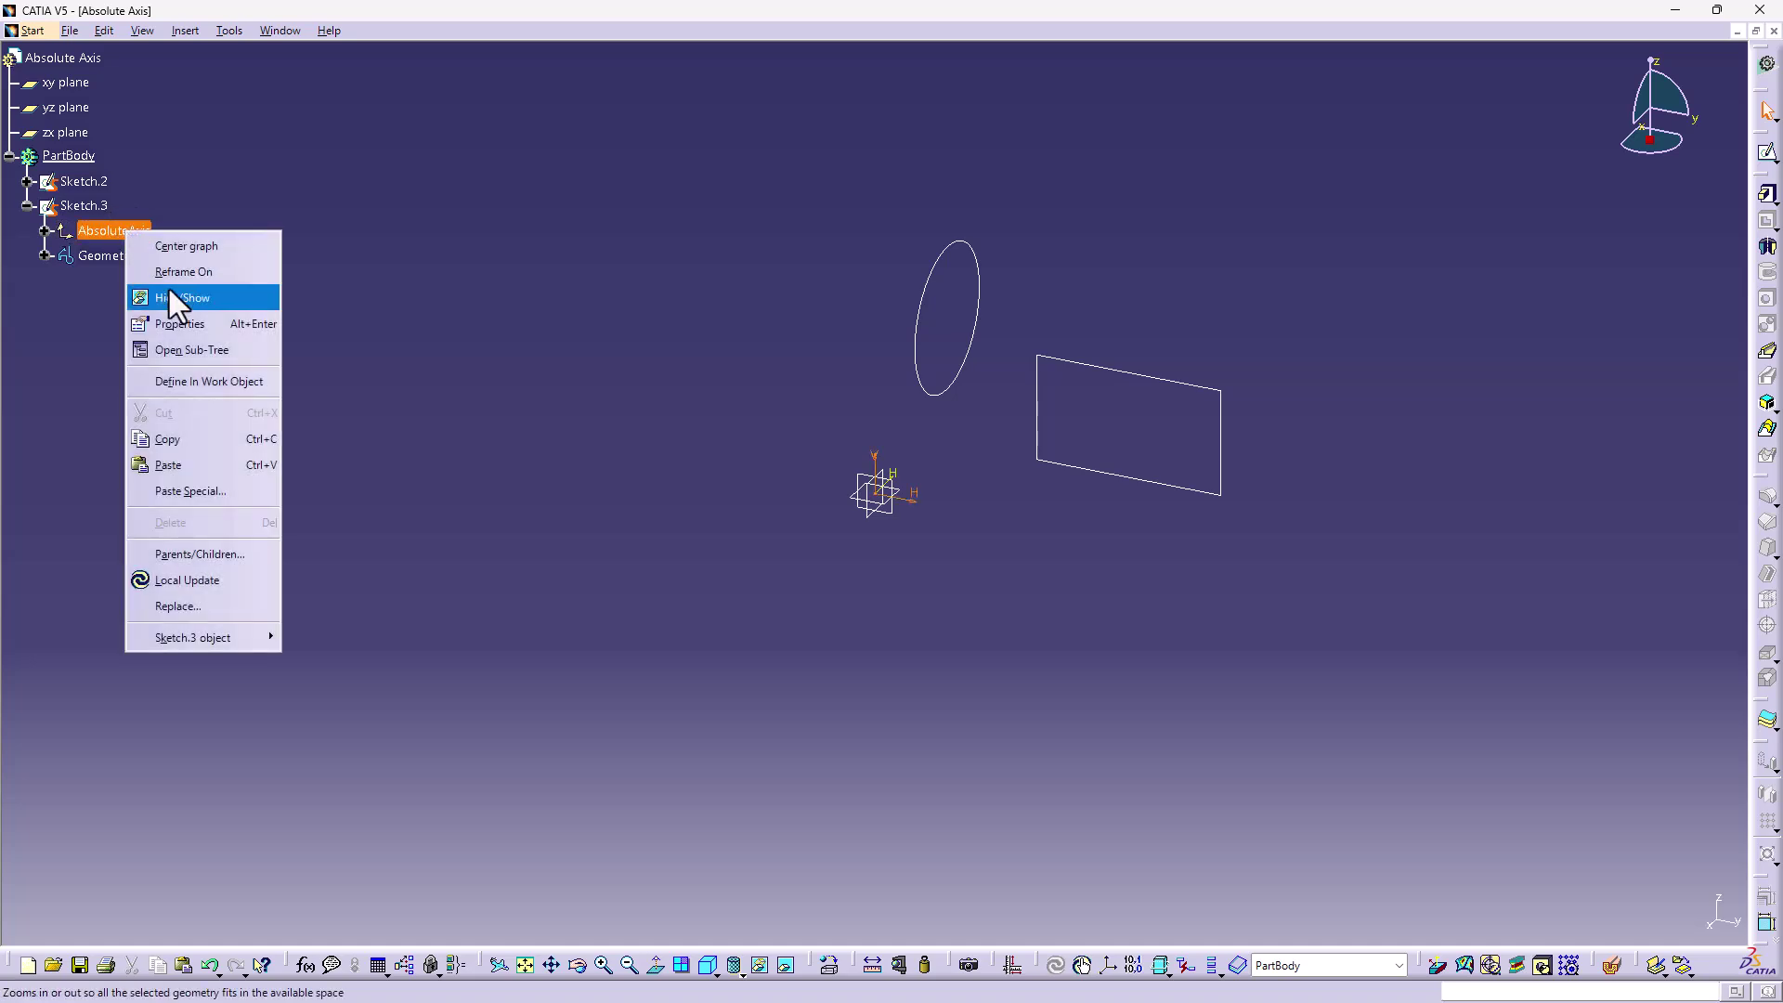
left_click(167, 293)
left_click(27, 181)
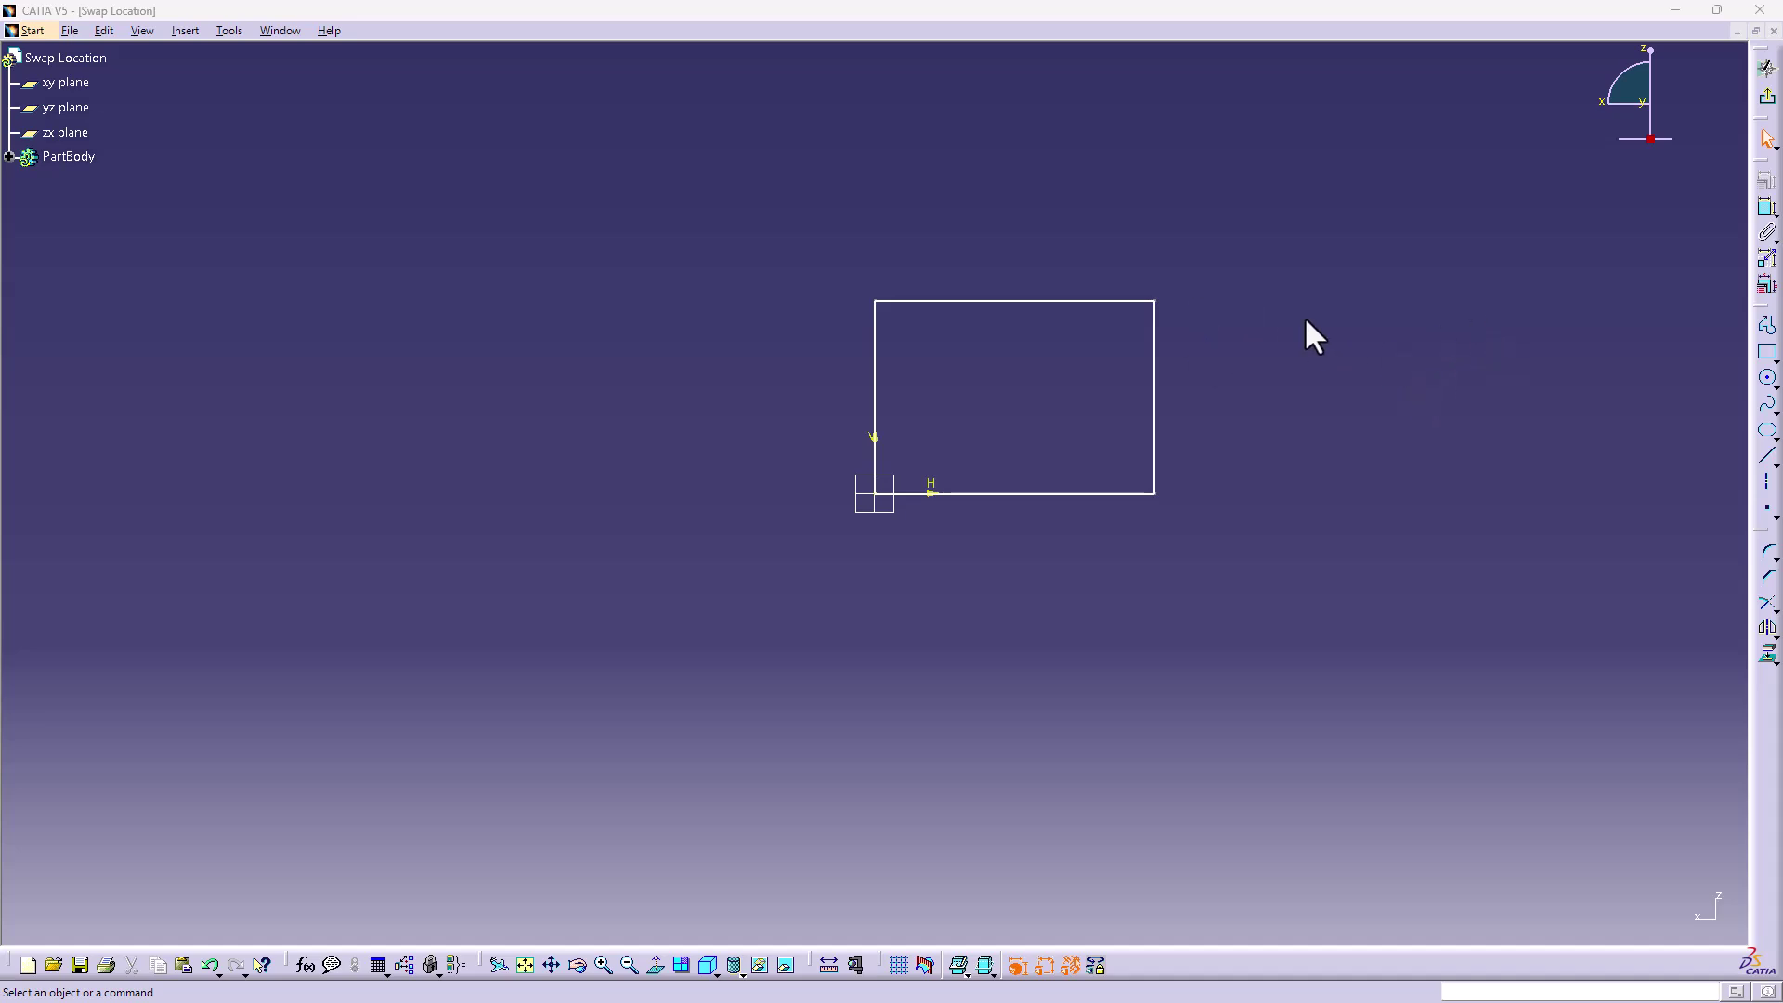
- Add a 74.269 width dimension between the rectangle's left and right sides
left_click(1767, 206)
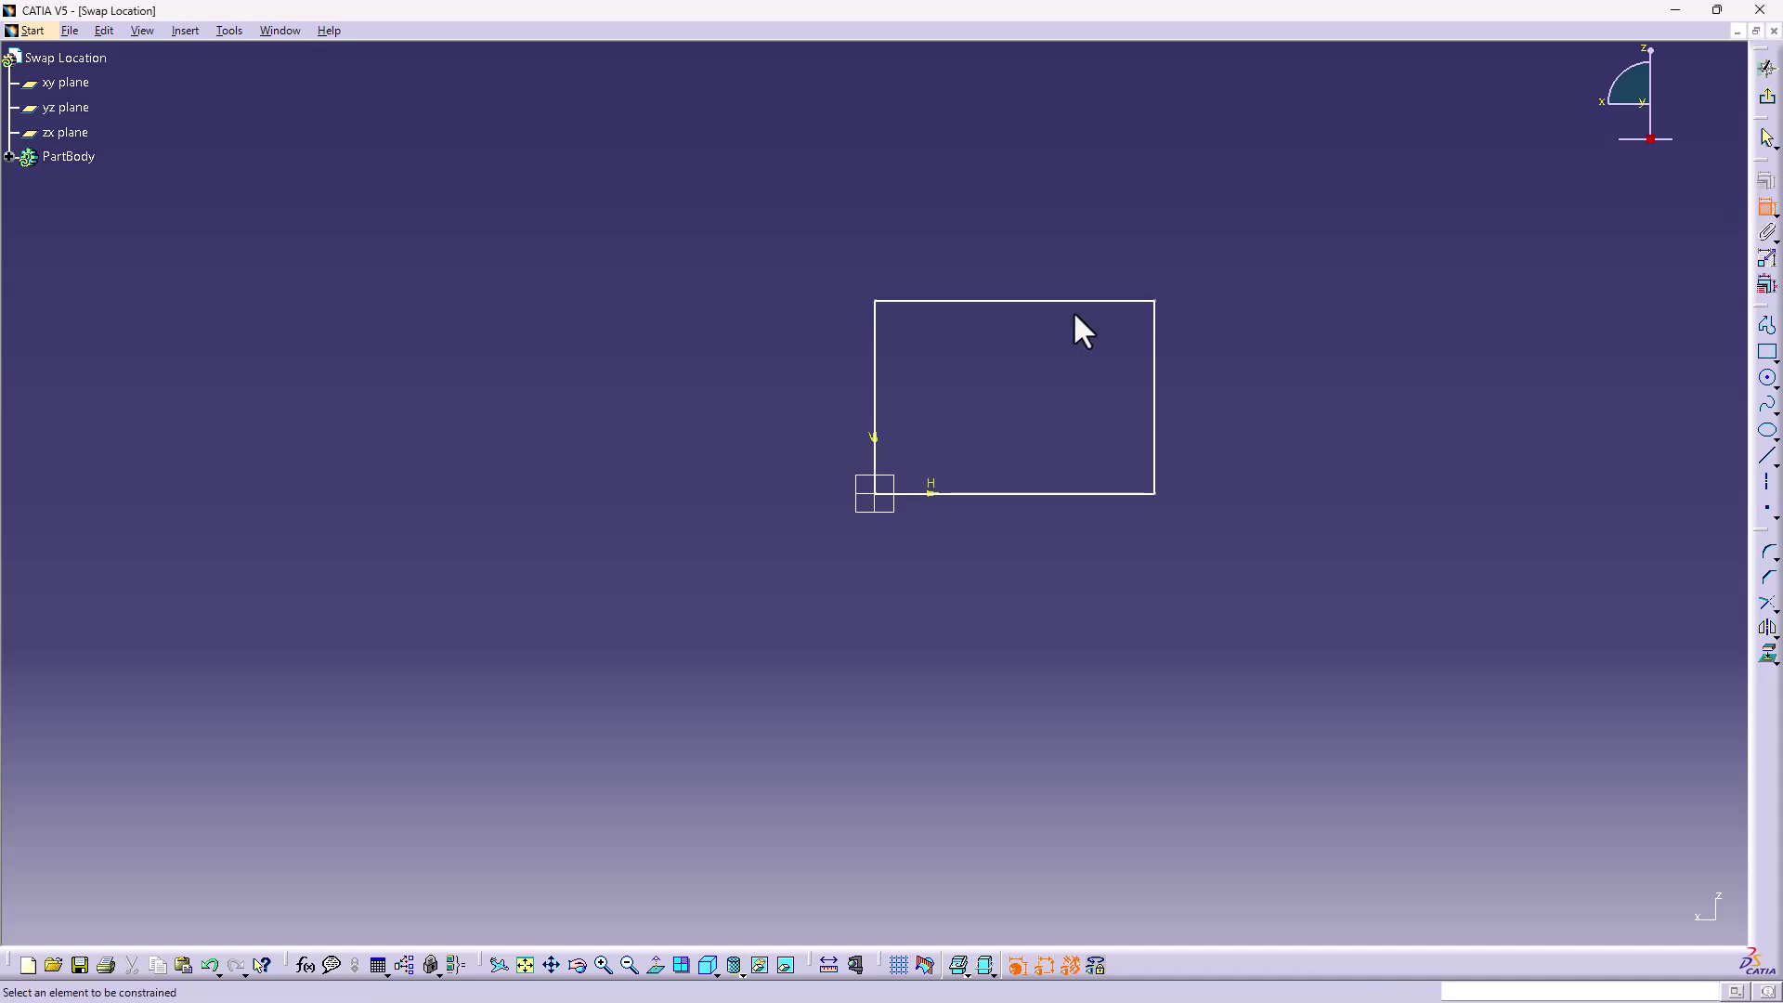
left_click(874, 349)
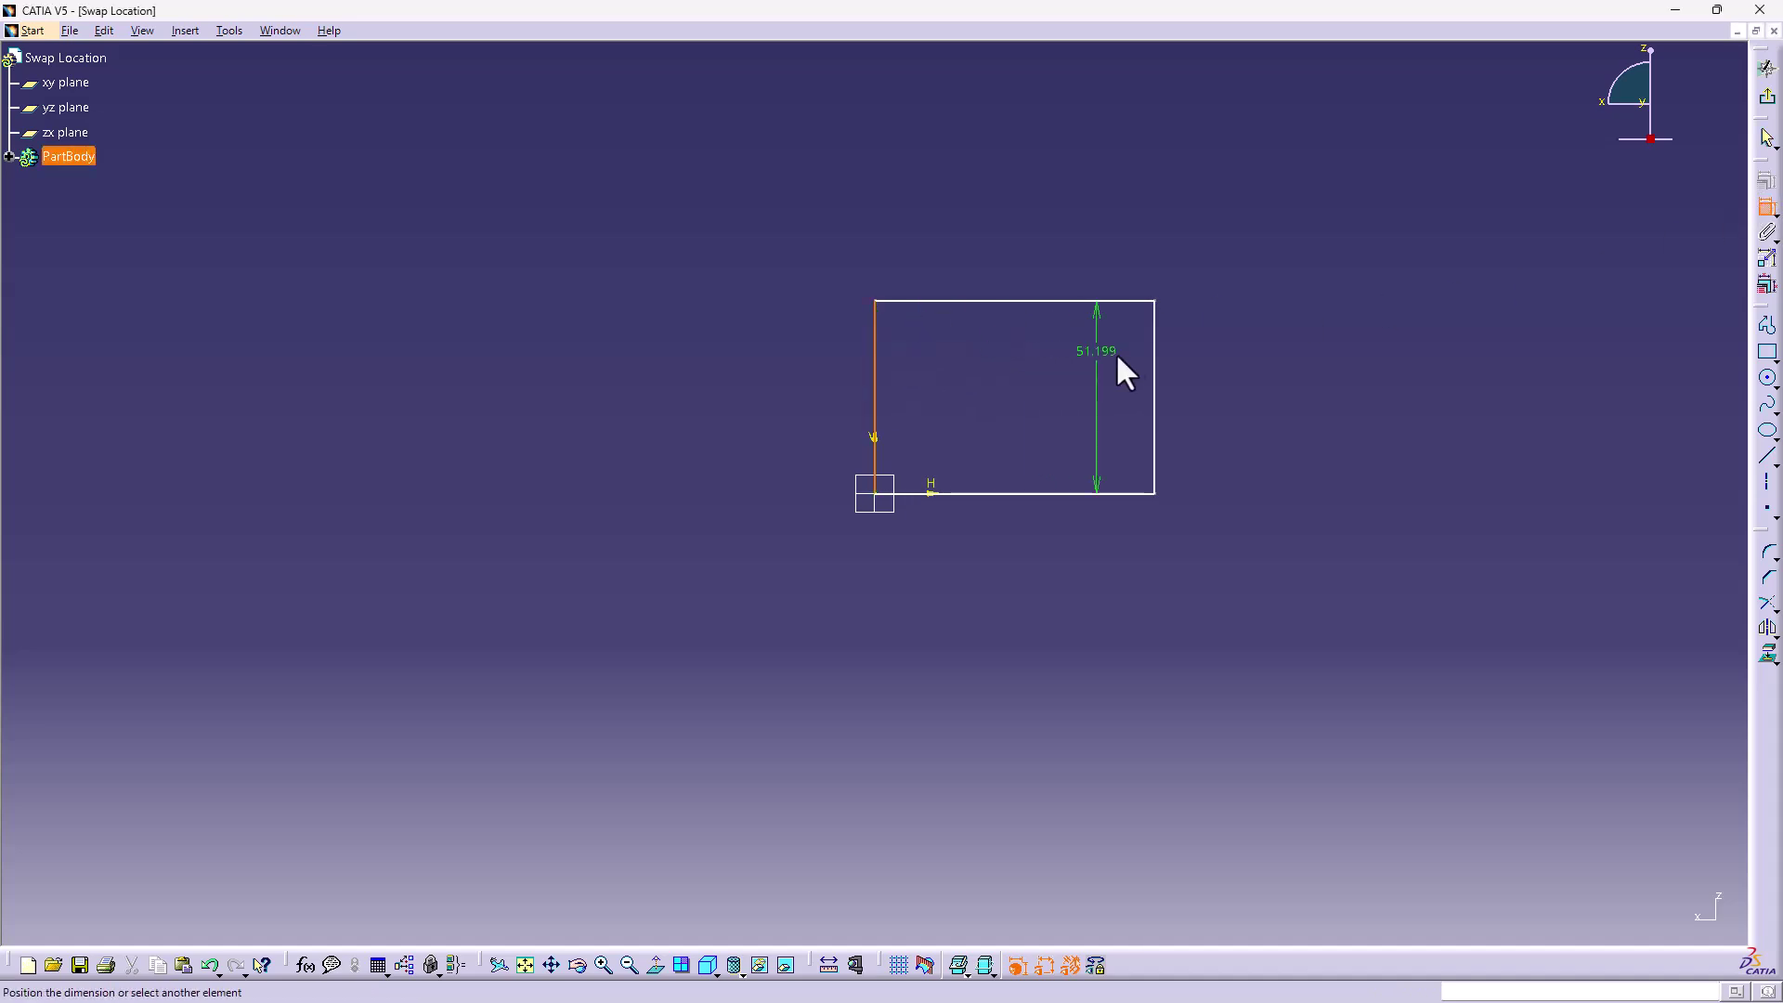
left_click(1156, 364)
left_click(1028, 212)
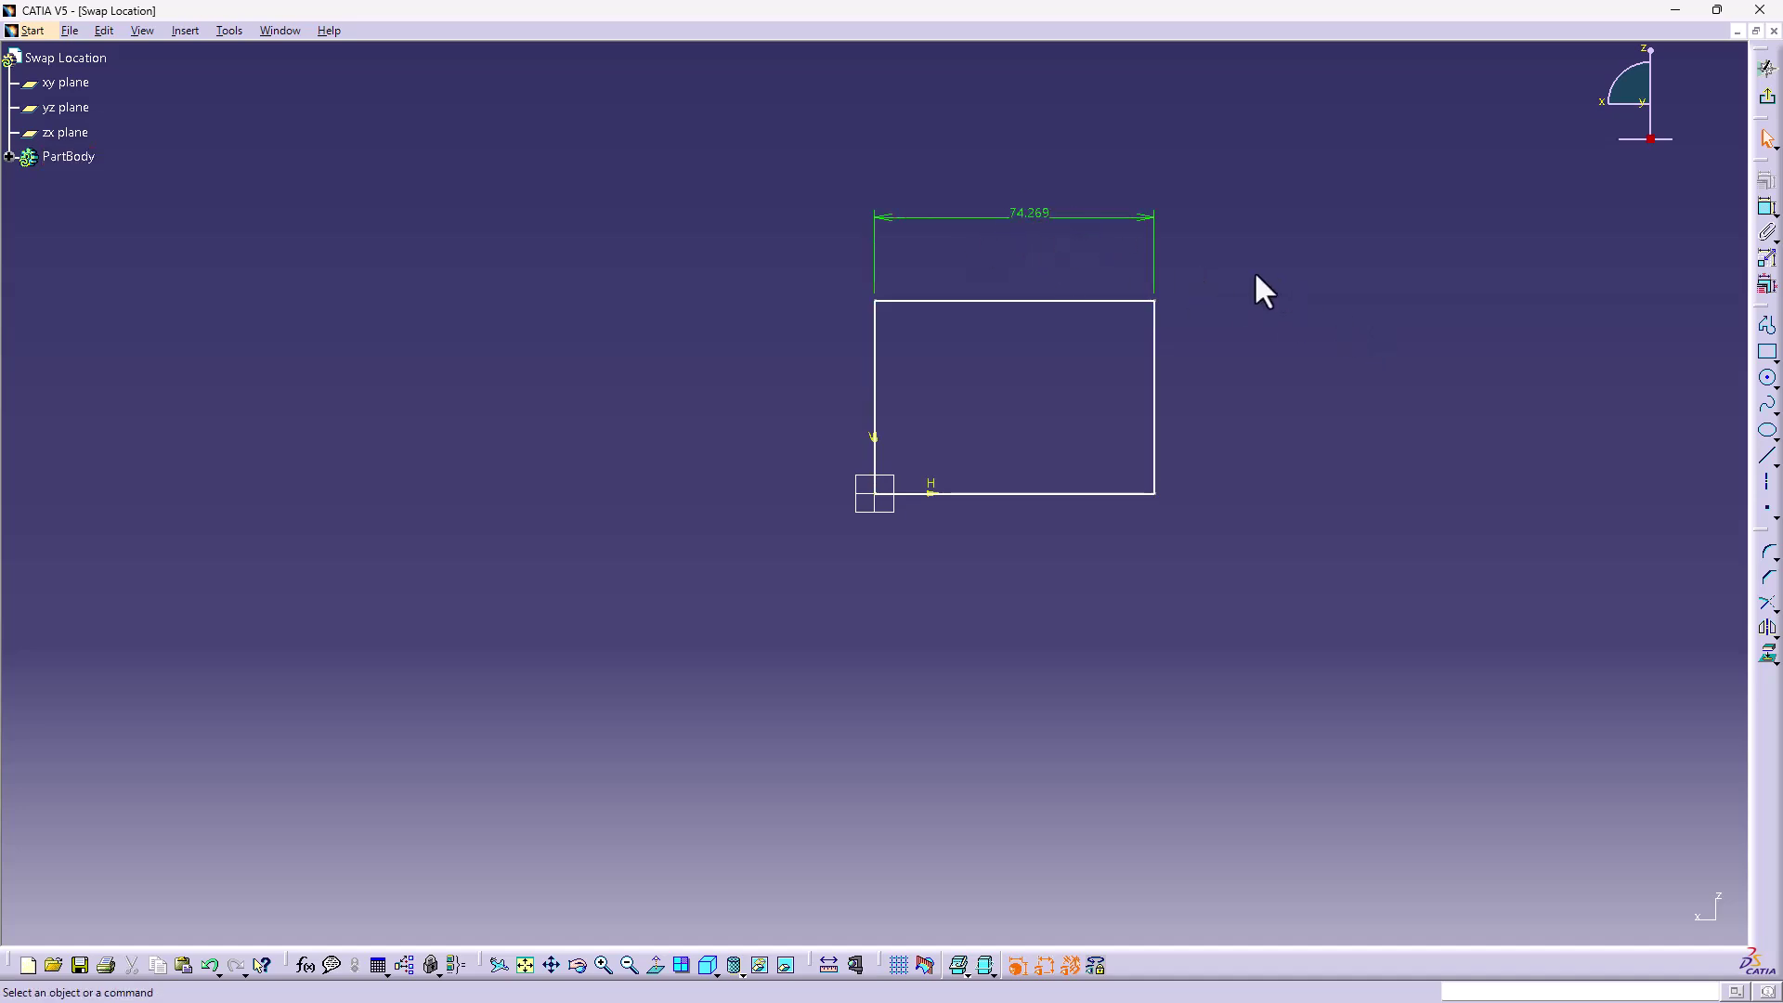
- Bring up the 74.269 dimension's context menu and its Offset.2 object submenu
left_click(1029, 214)
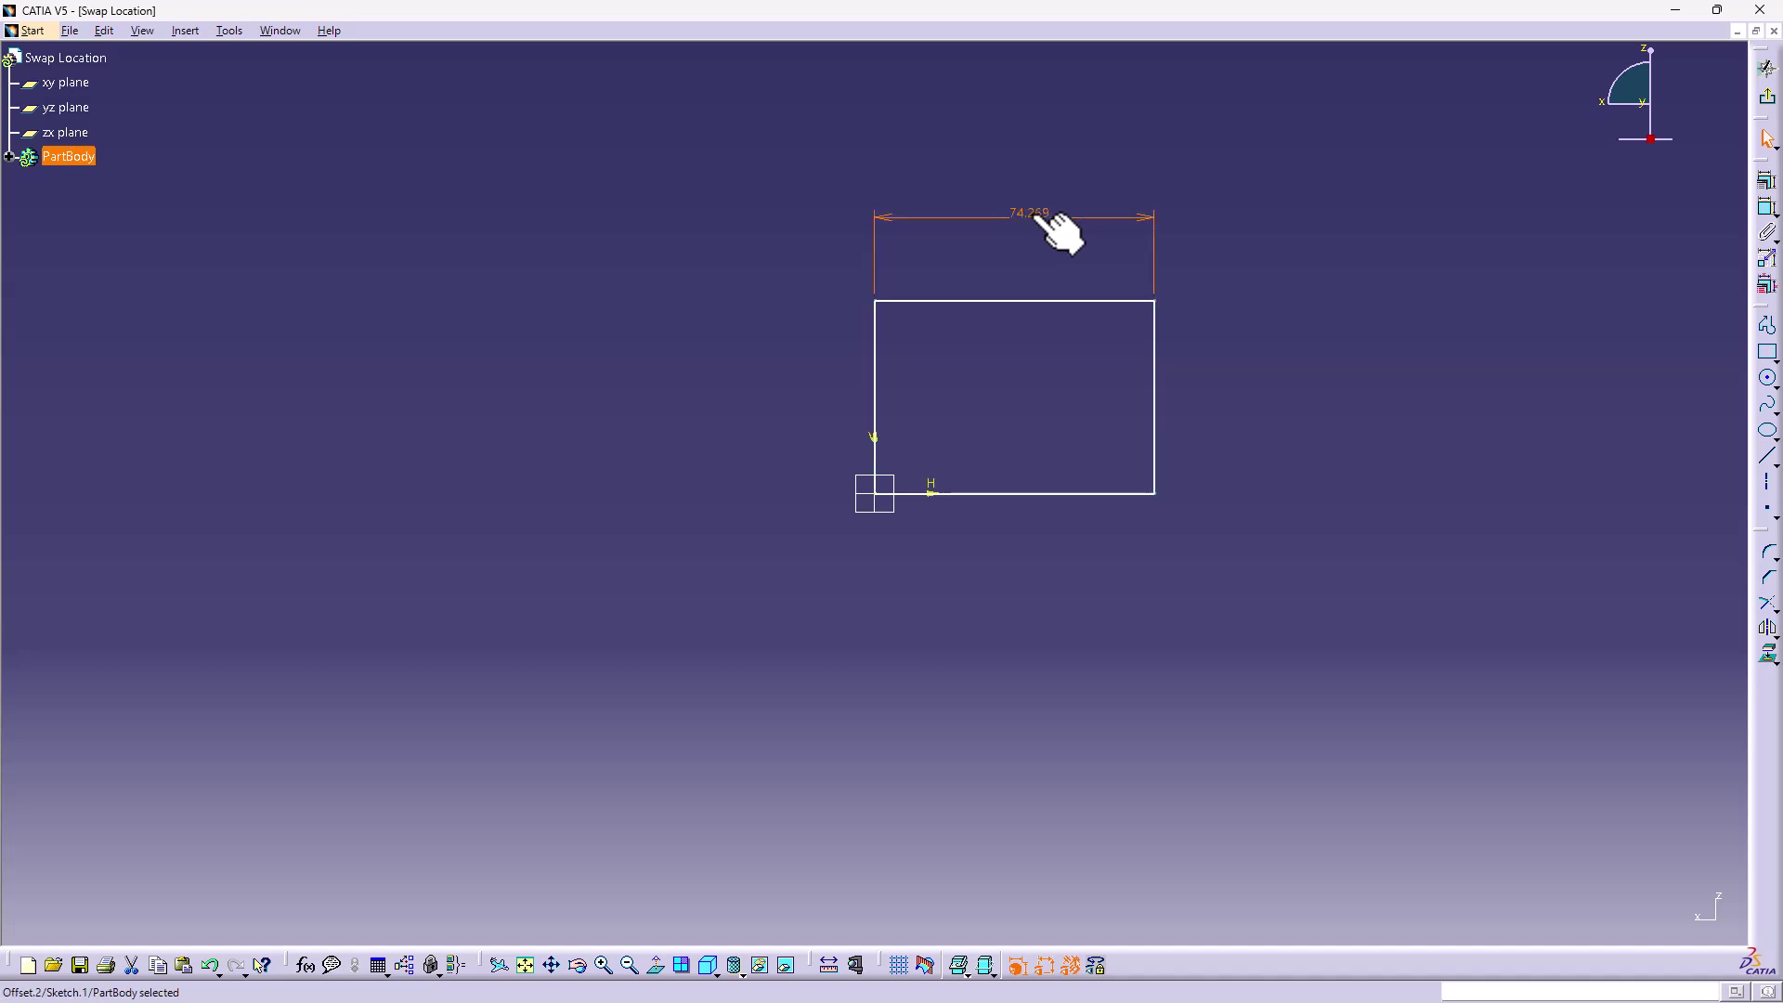
right_click(1034, 215)
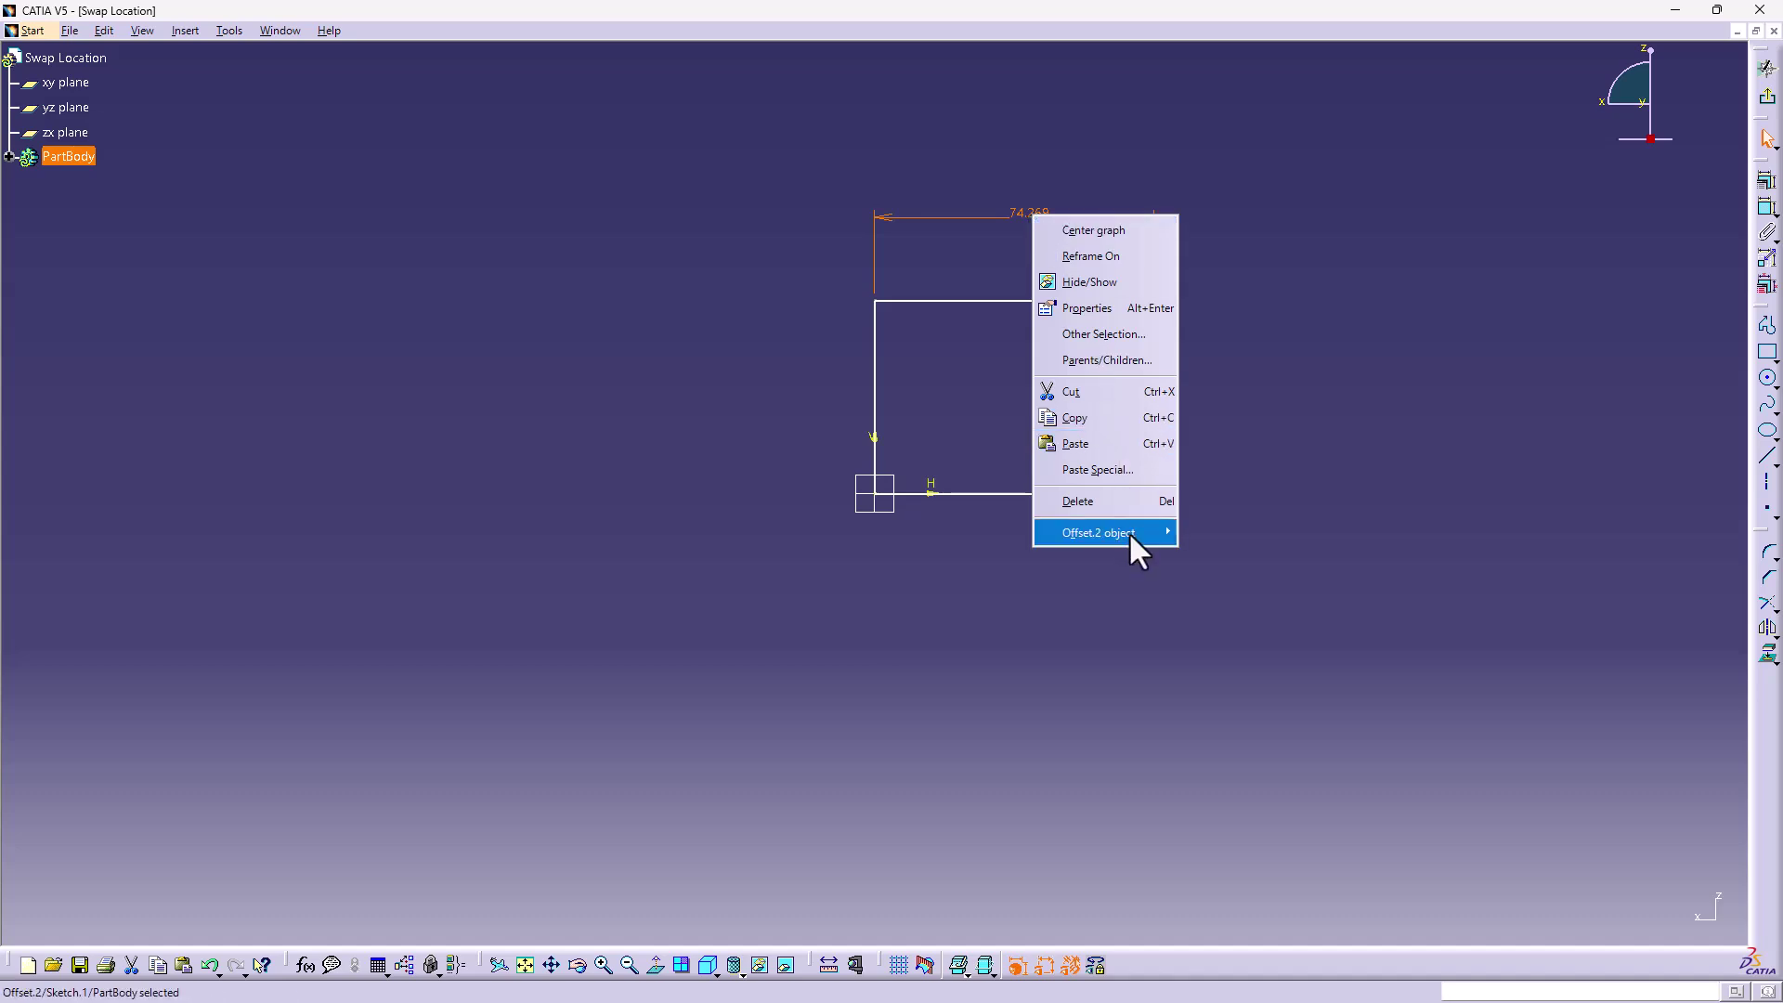
mouse_move(1131, 537)
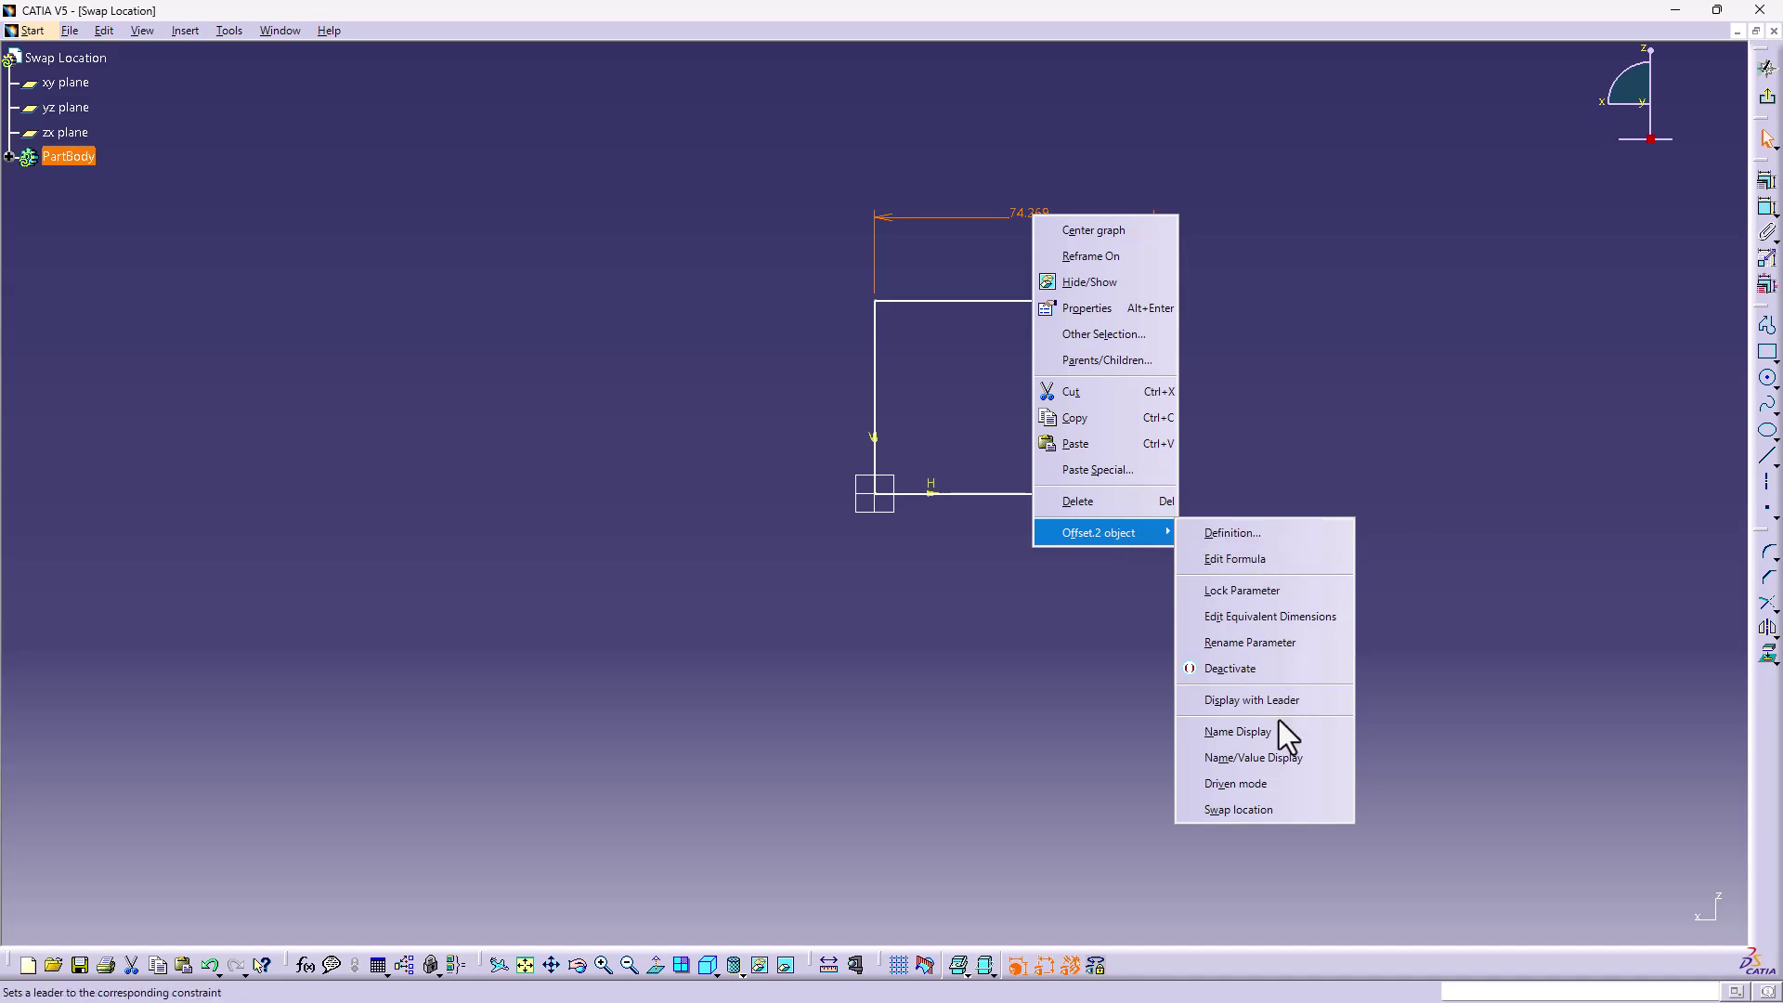
- Make the 74.269 dimension driven and toggle its Reference checkbox, leaving it checked
left_click(1267, 785)
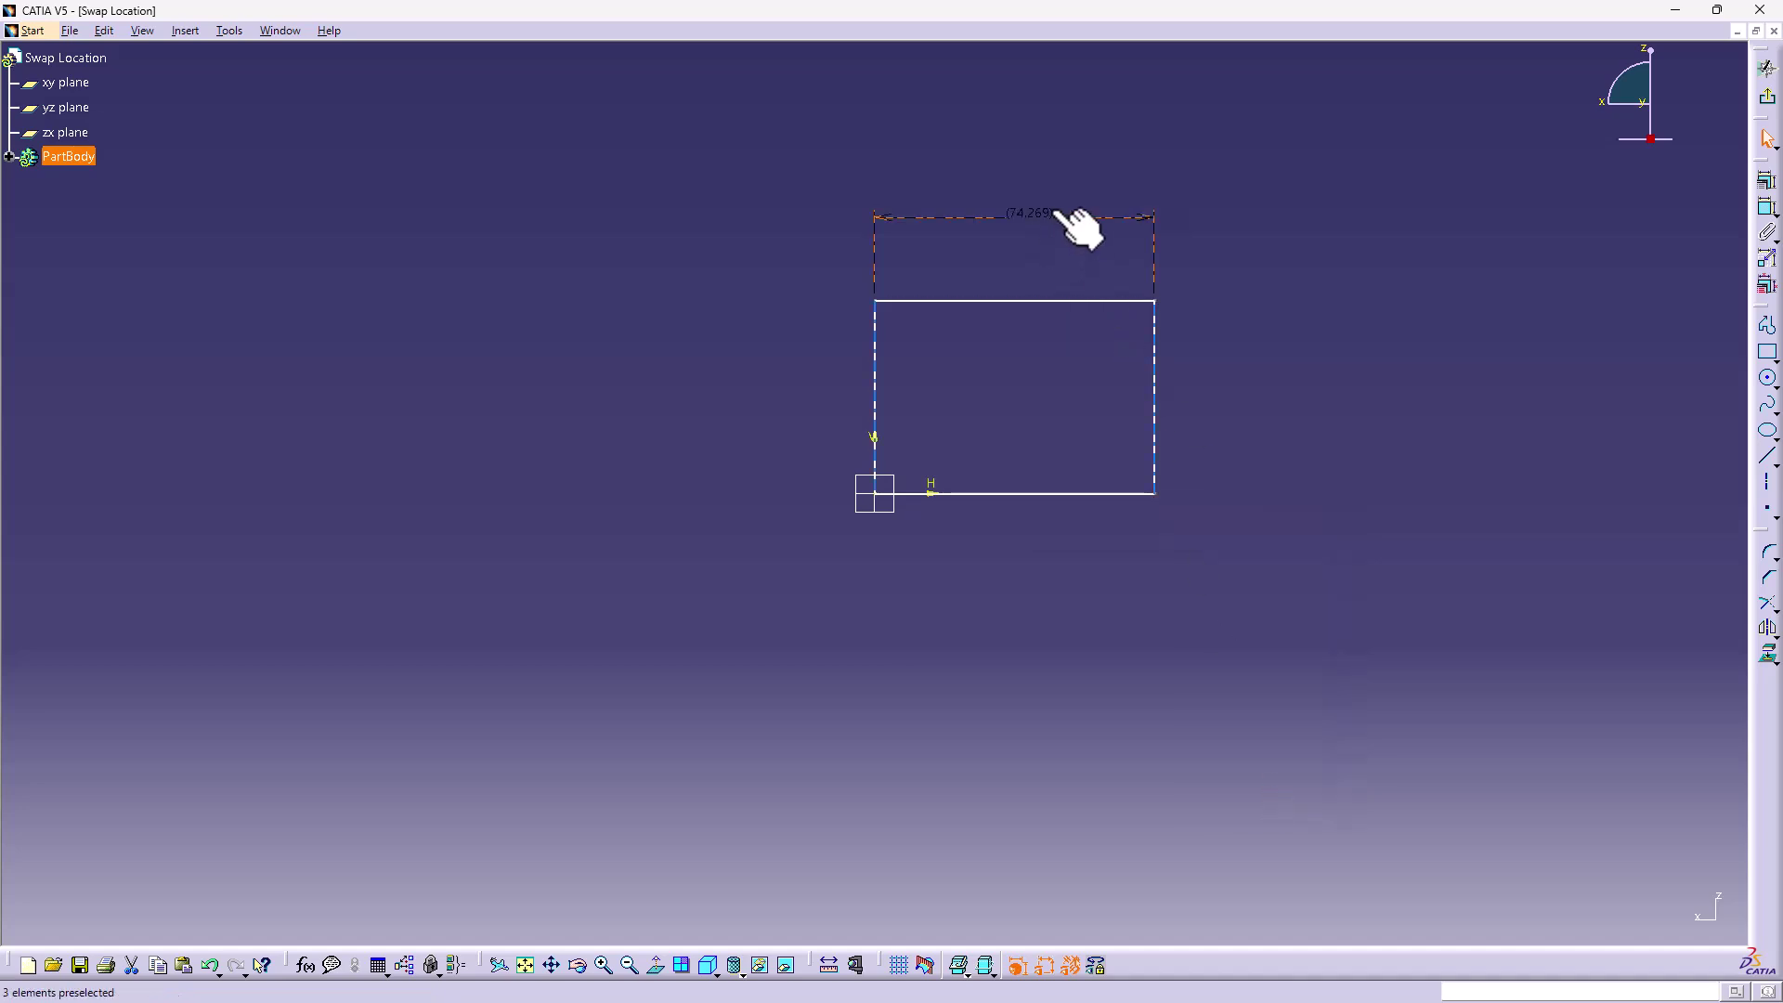
left_click(1233, 270)
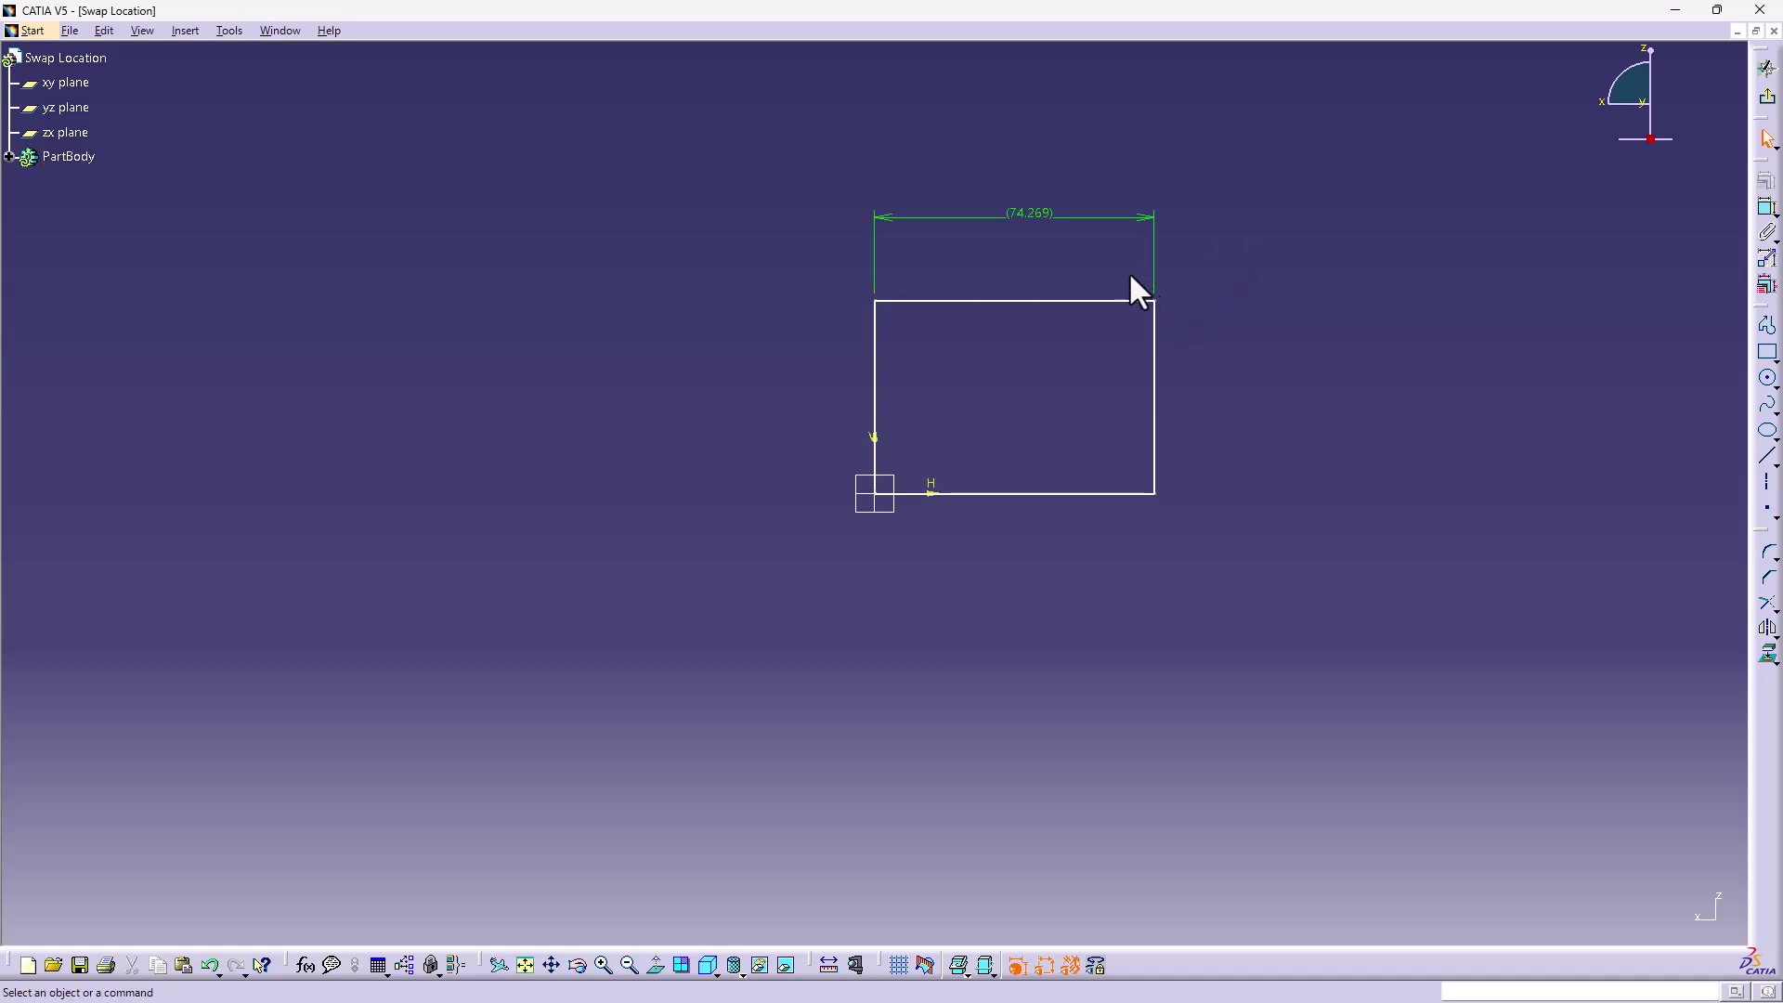
double_click(1029, 212)
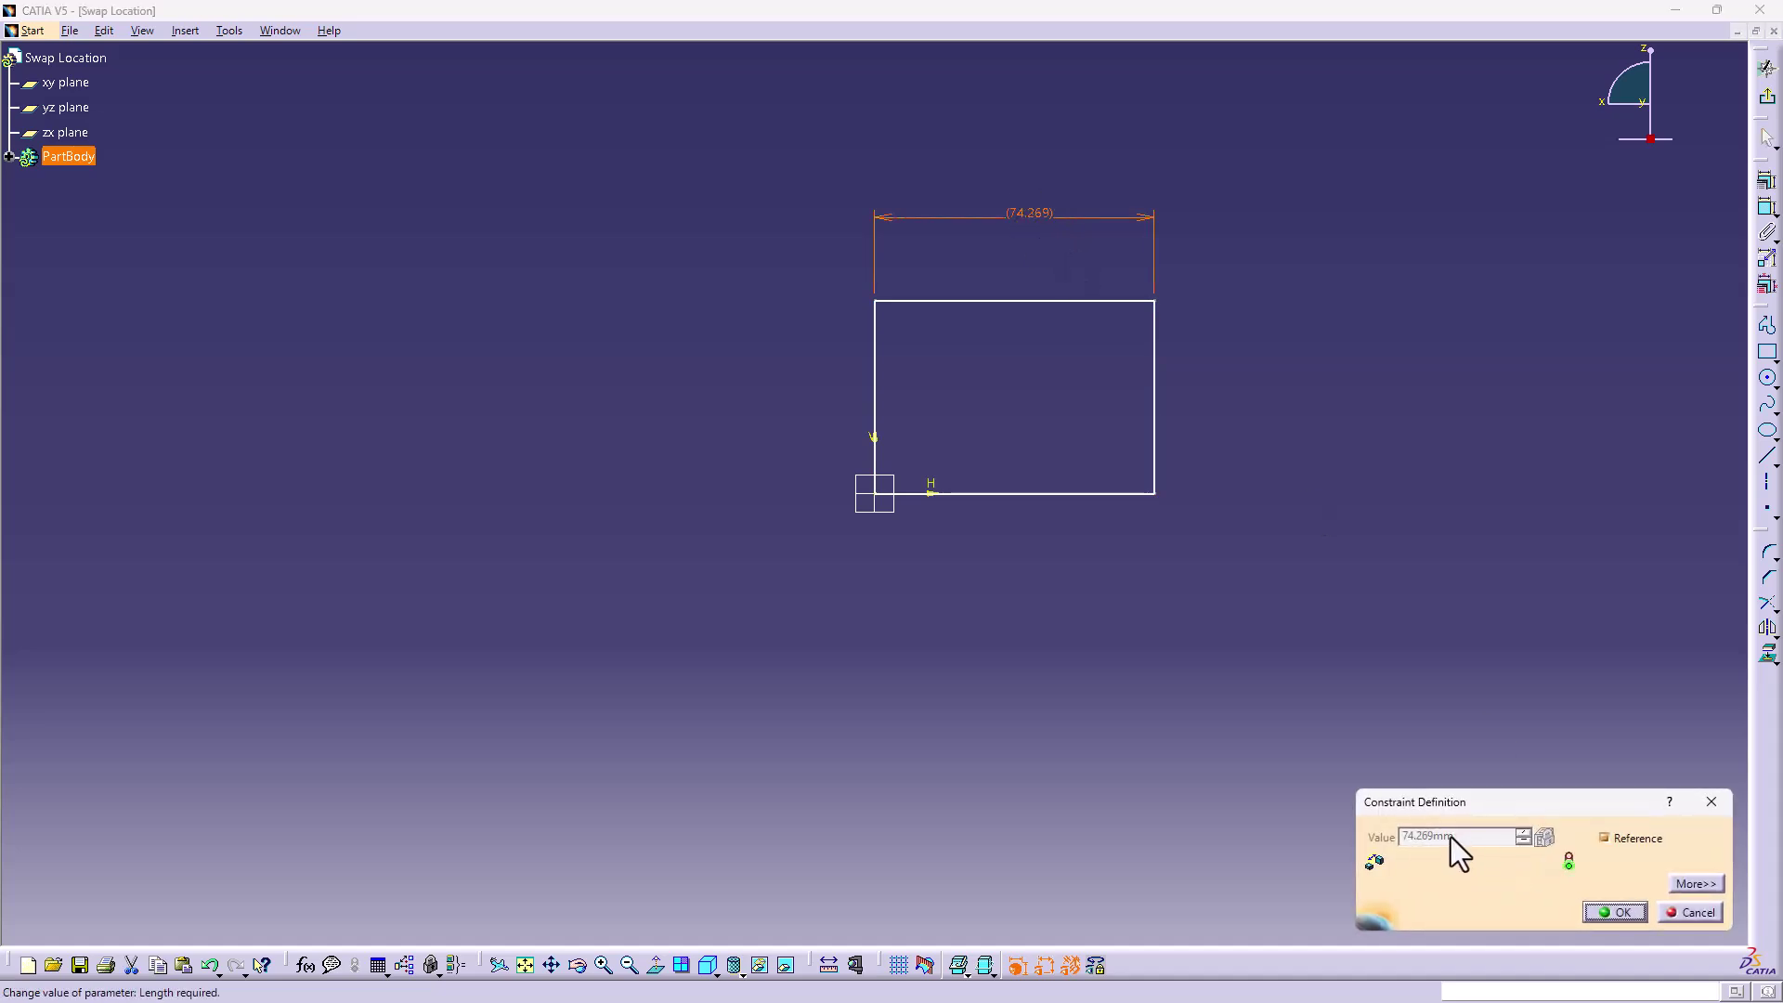
left_click(1608, 840)
left_click(1609, 840)
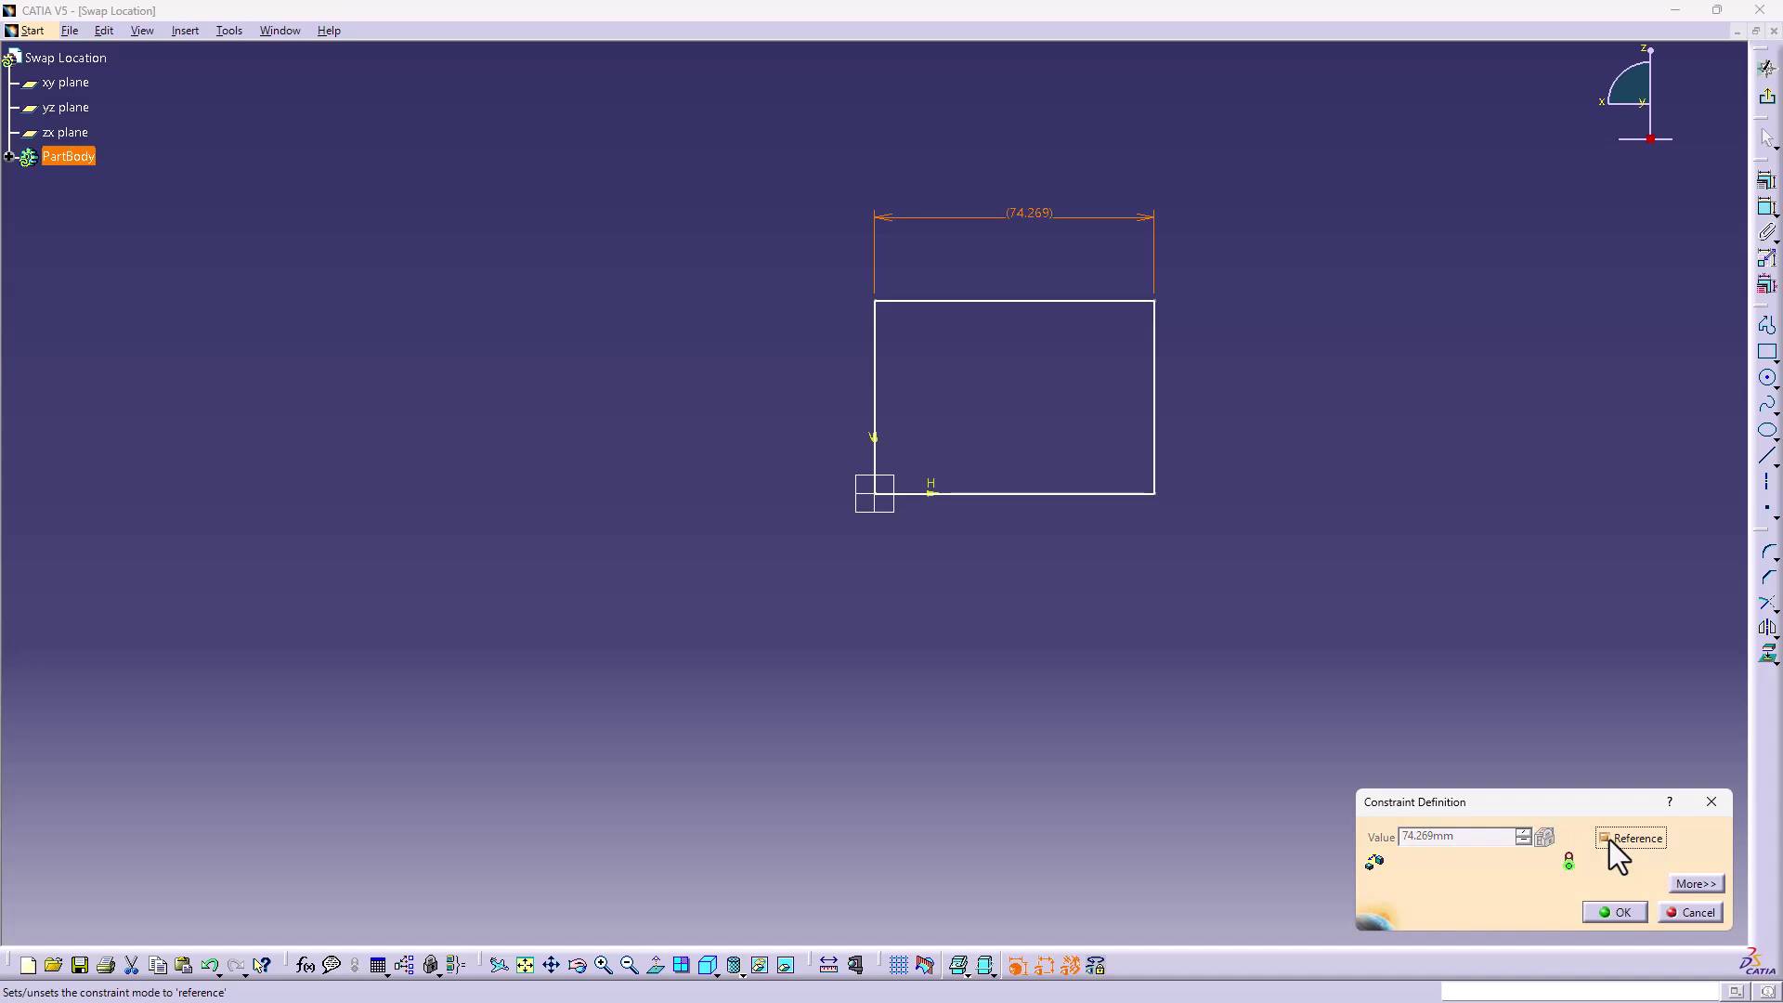
left_click(1609, 839)
left_click(1609, 840)
left_click(1609, 840)
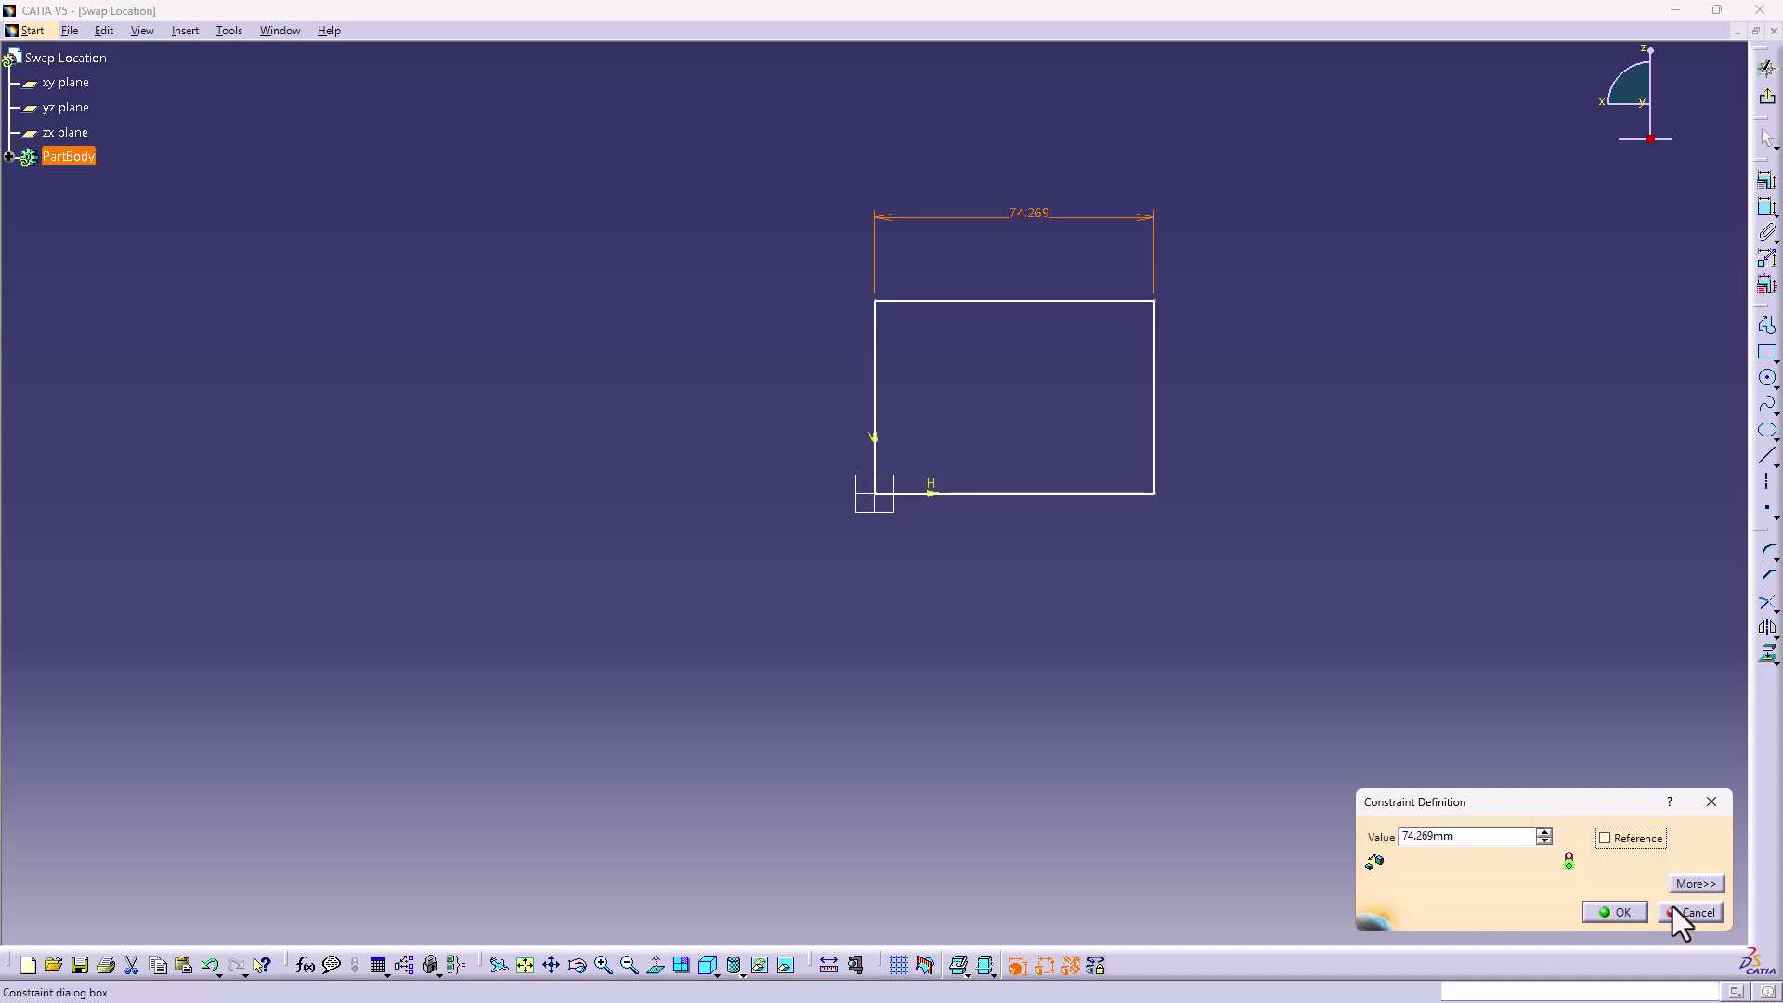
left_click(1608, 840)
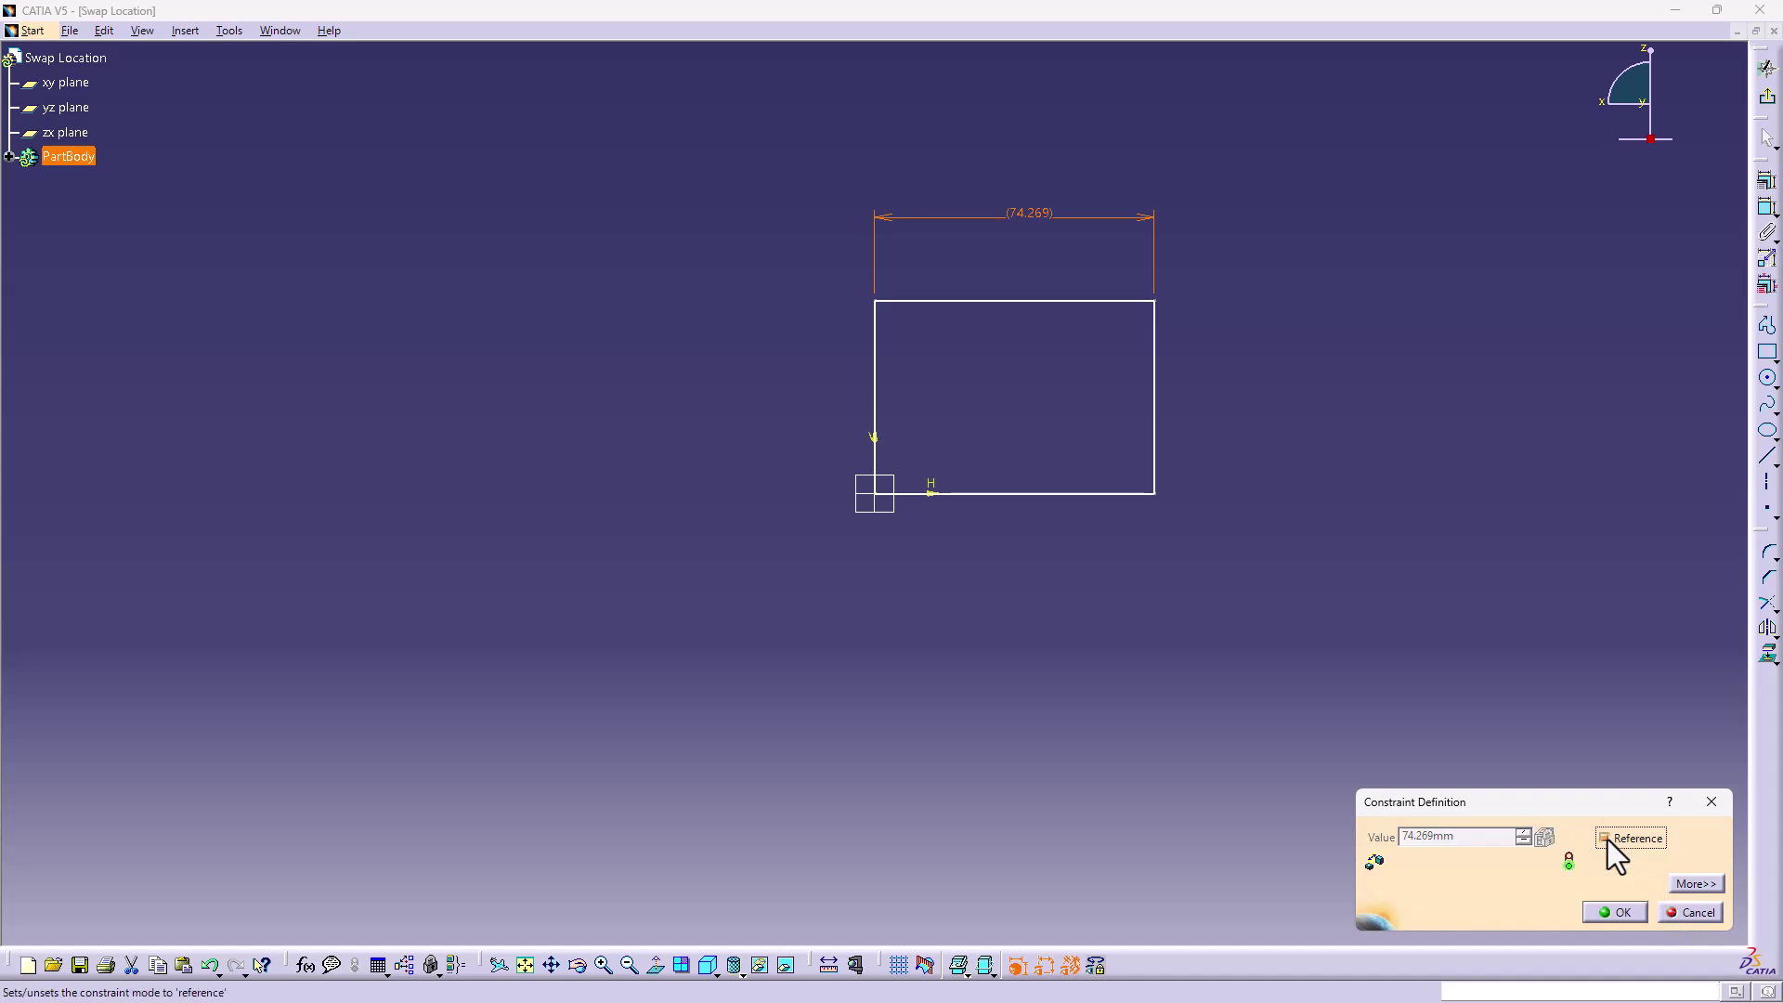
- Confirm the reference dimension, then reopen and close its Constraint Definition unchanged
left_click(1635, 912)
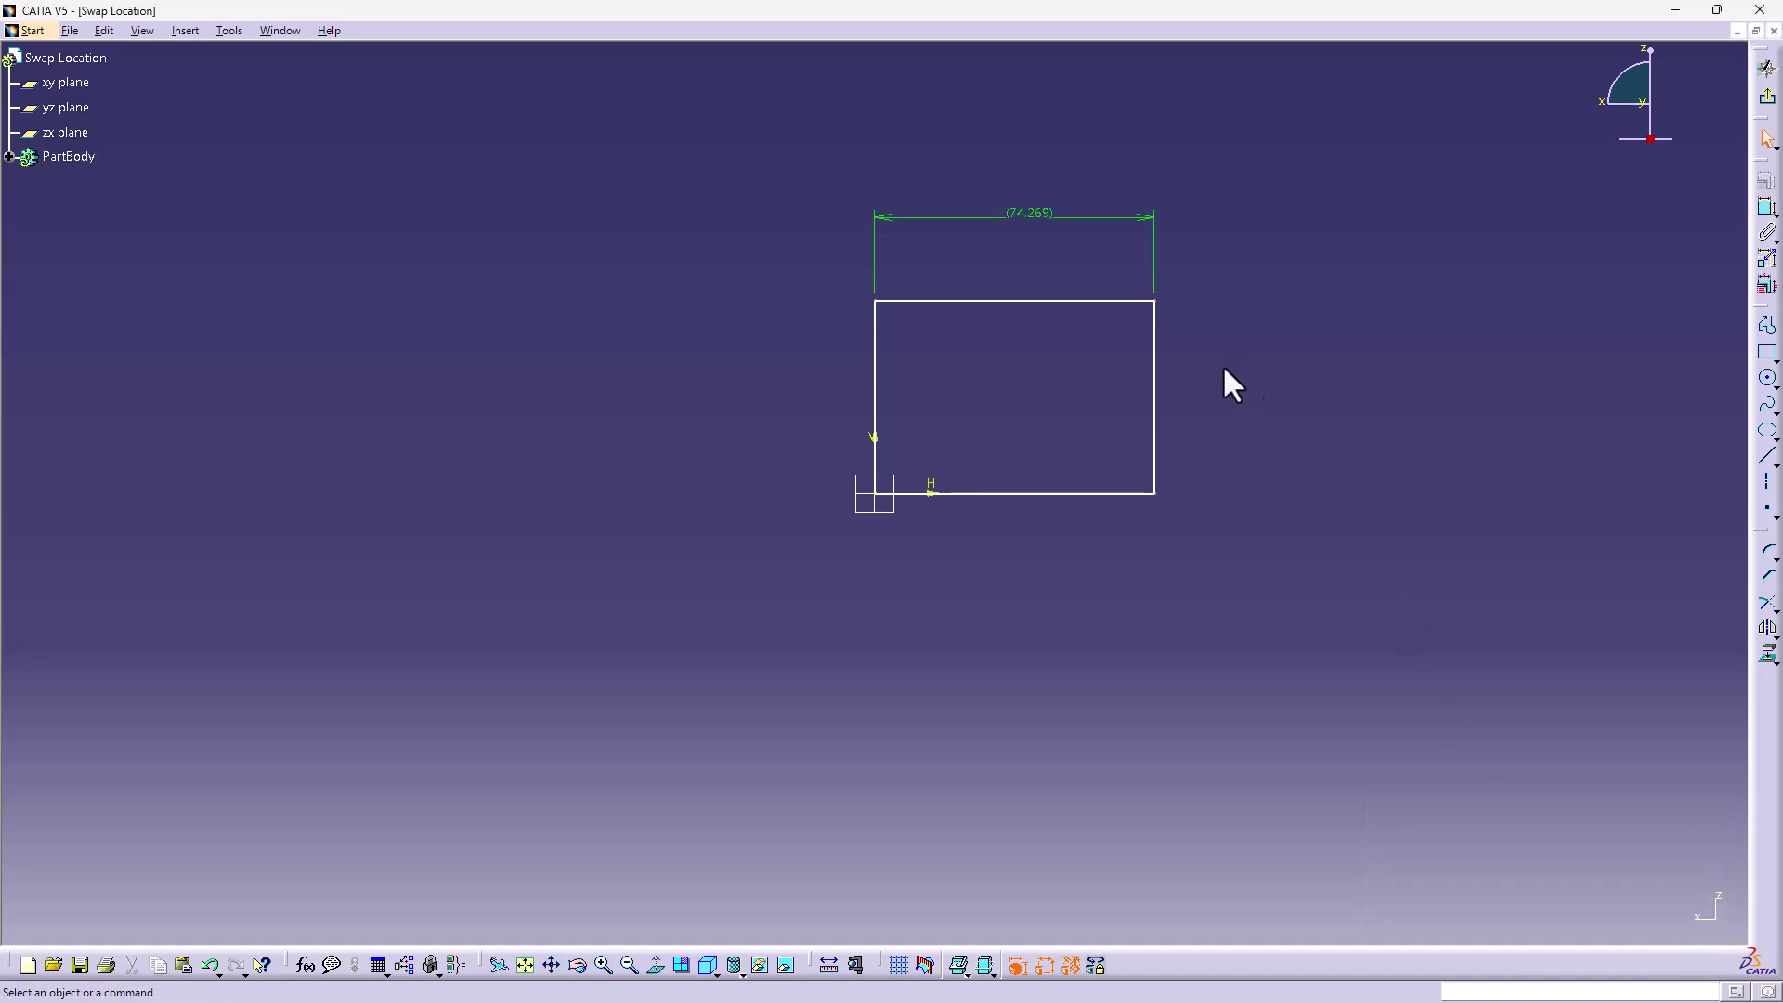
double_click(1040, 213)
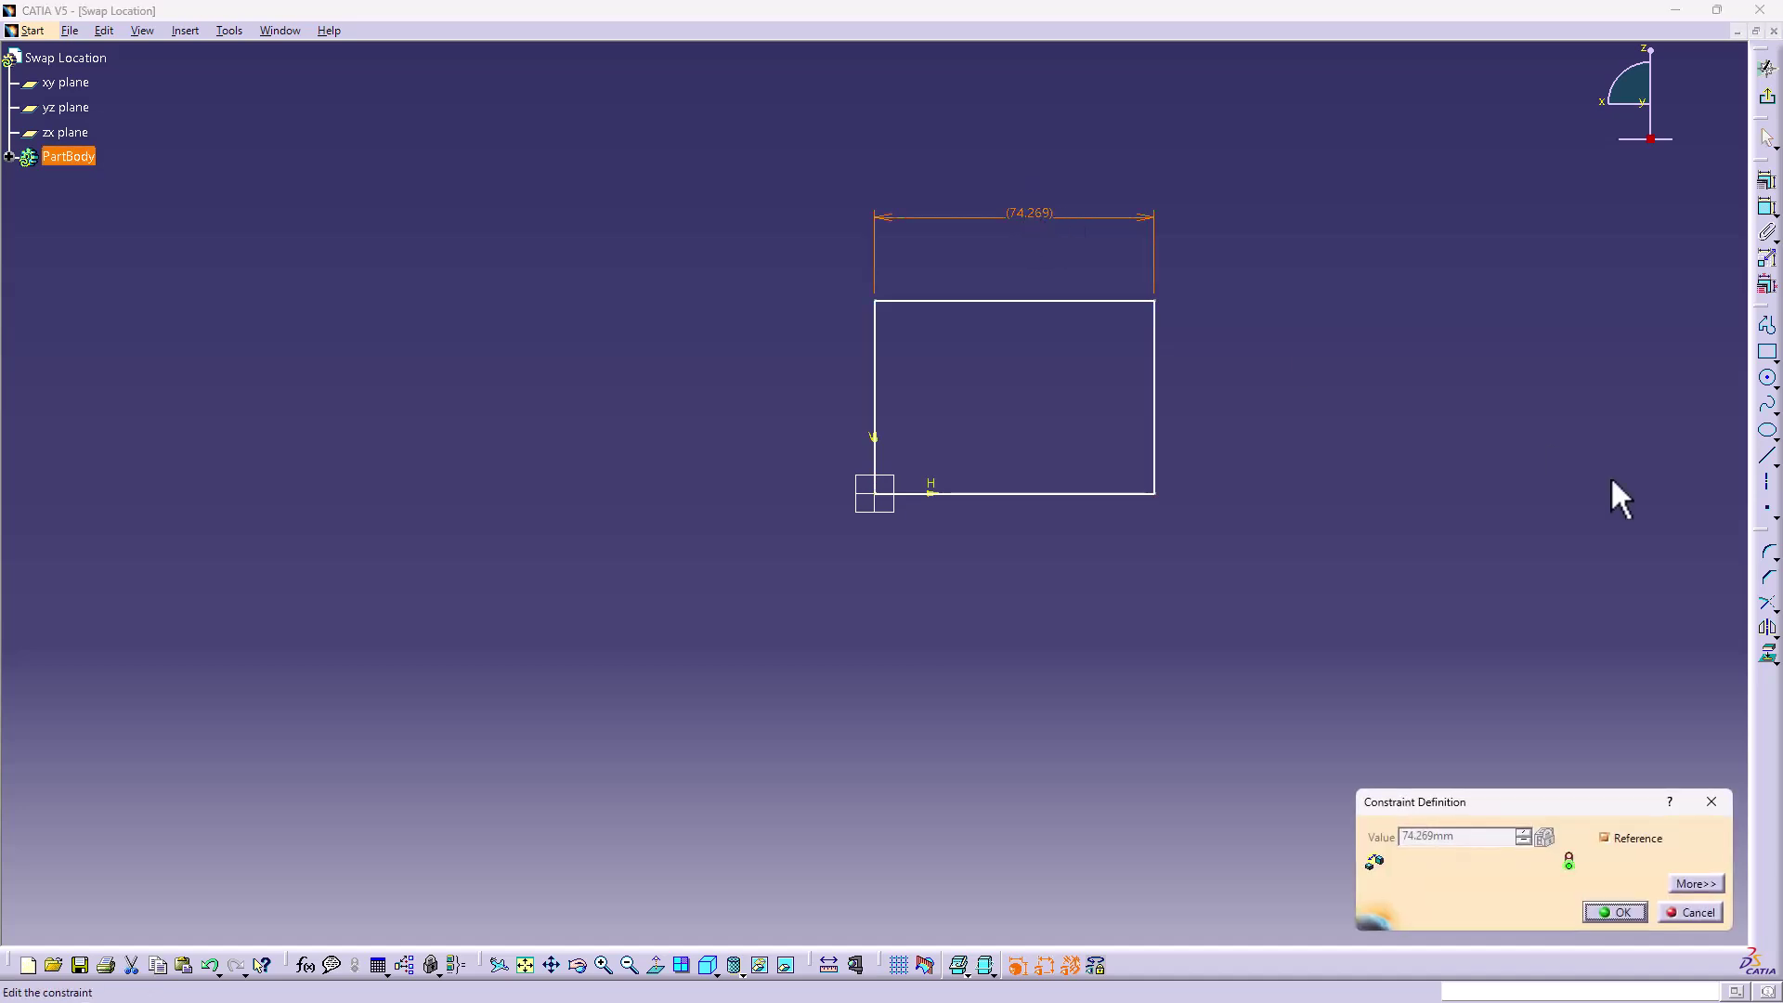
left_click(1712, 802)
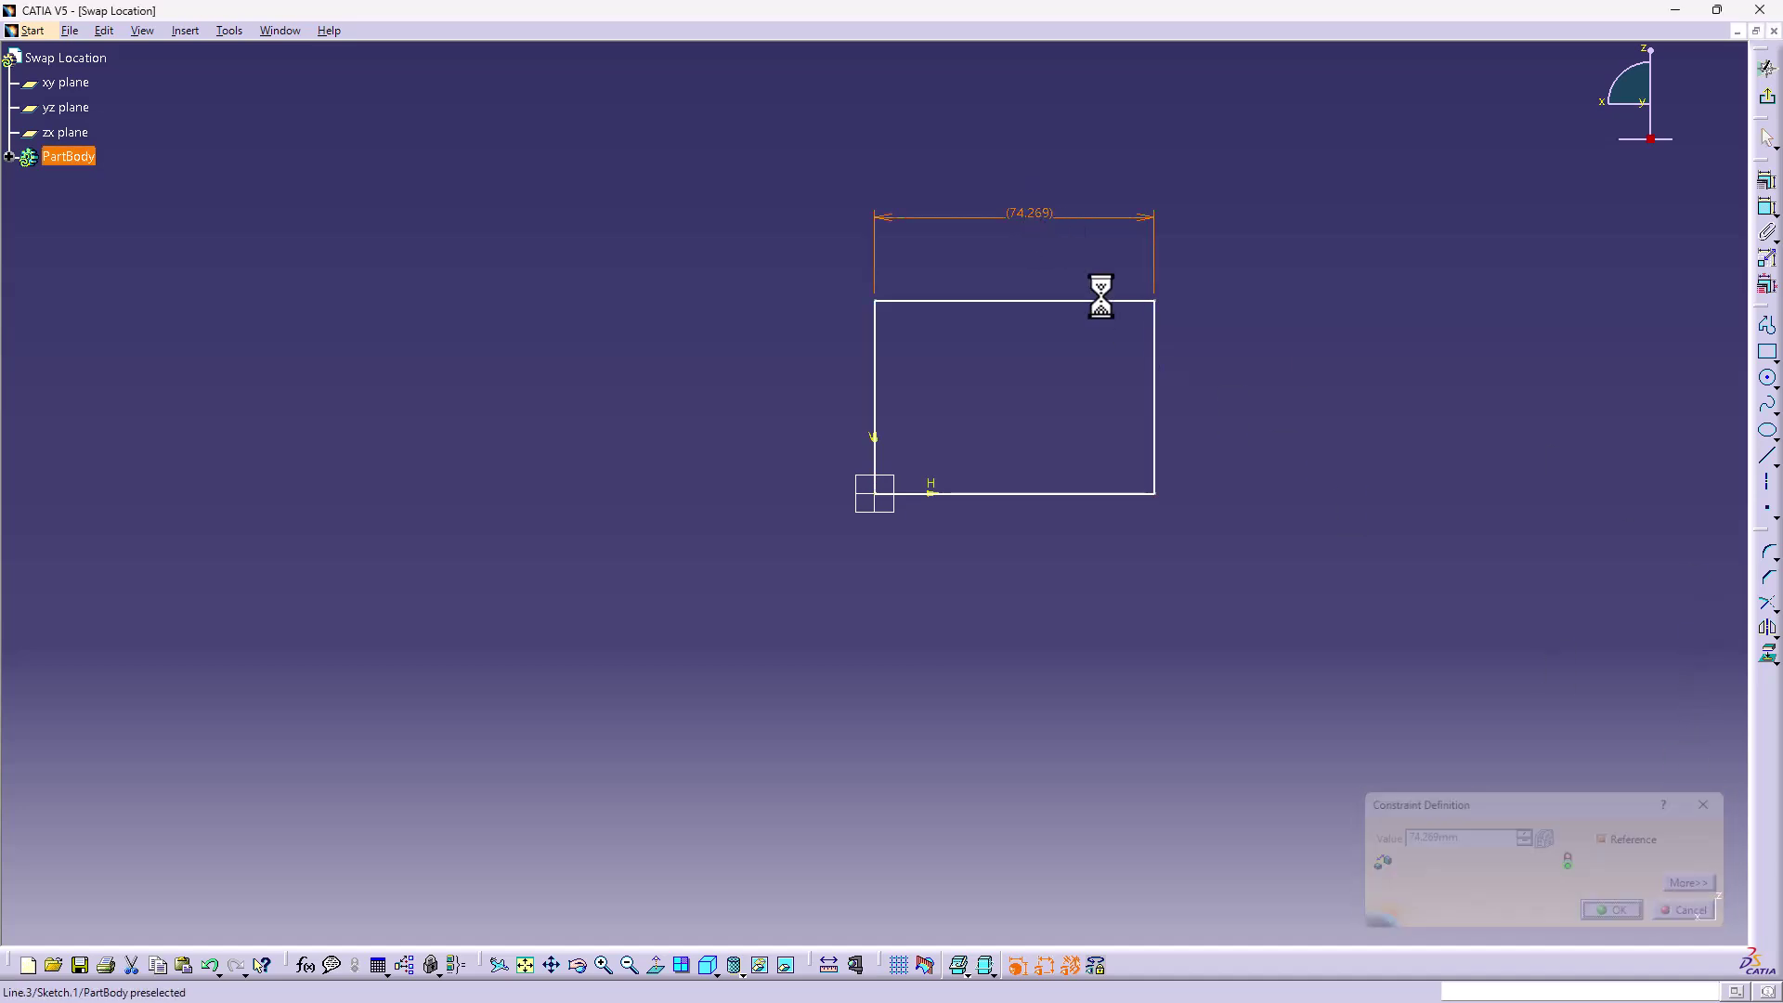
- Switch the 74.269 dimension back to Driving mode via Offset.2 object
right_click(1030, 212)
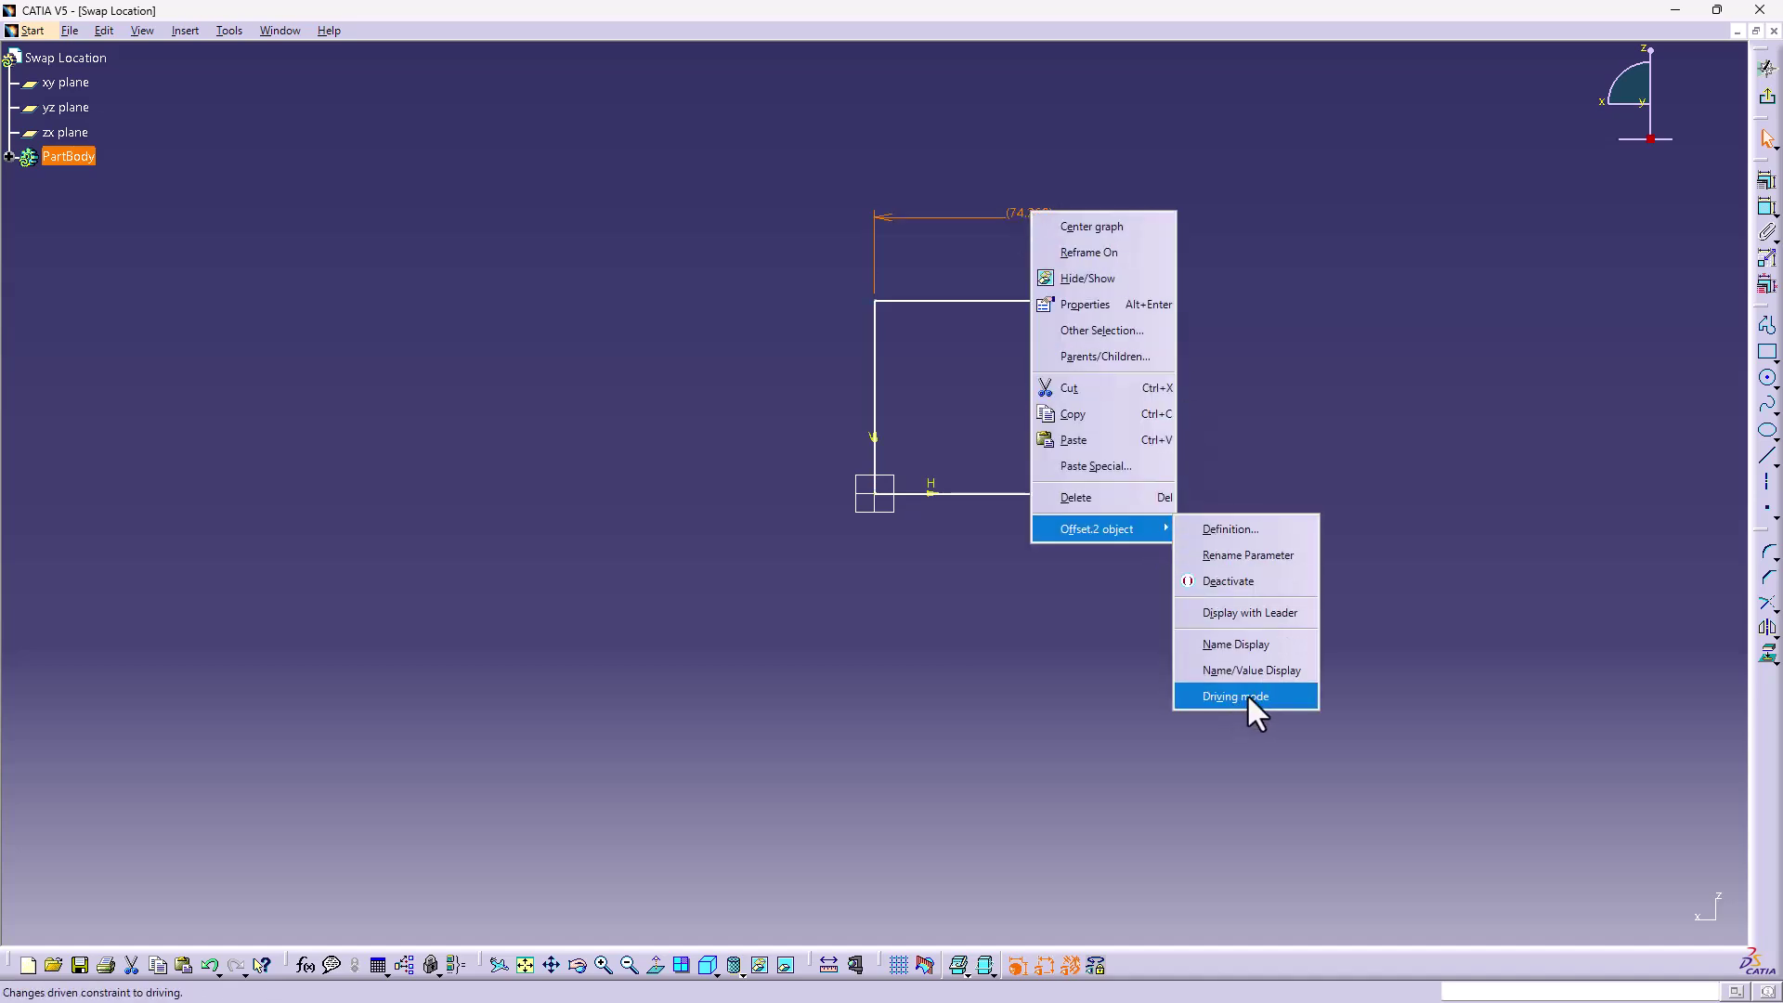
left_click(1235, 697)
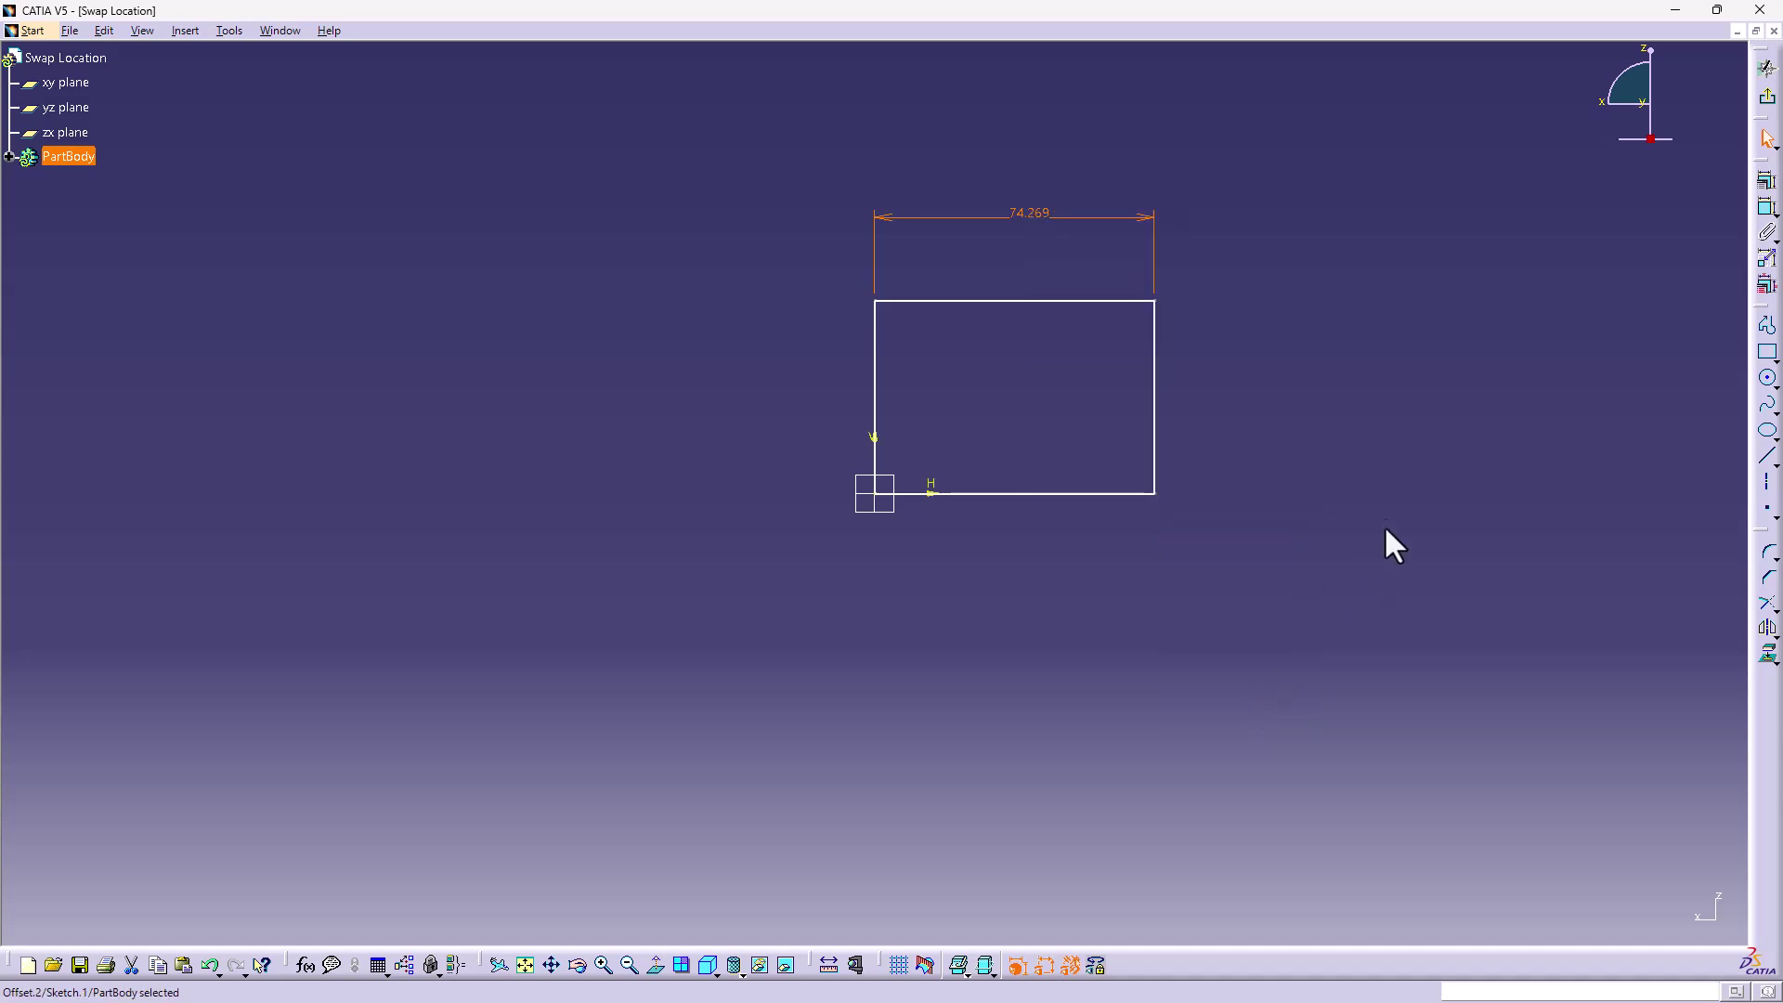
right_click(1038, 215)
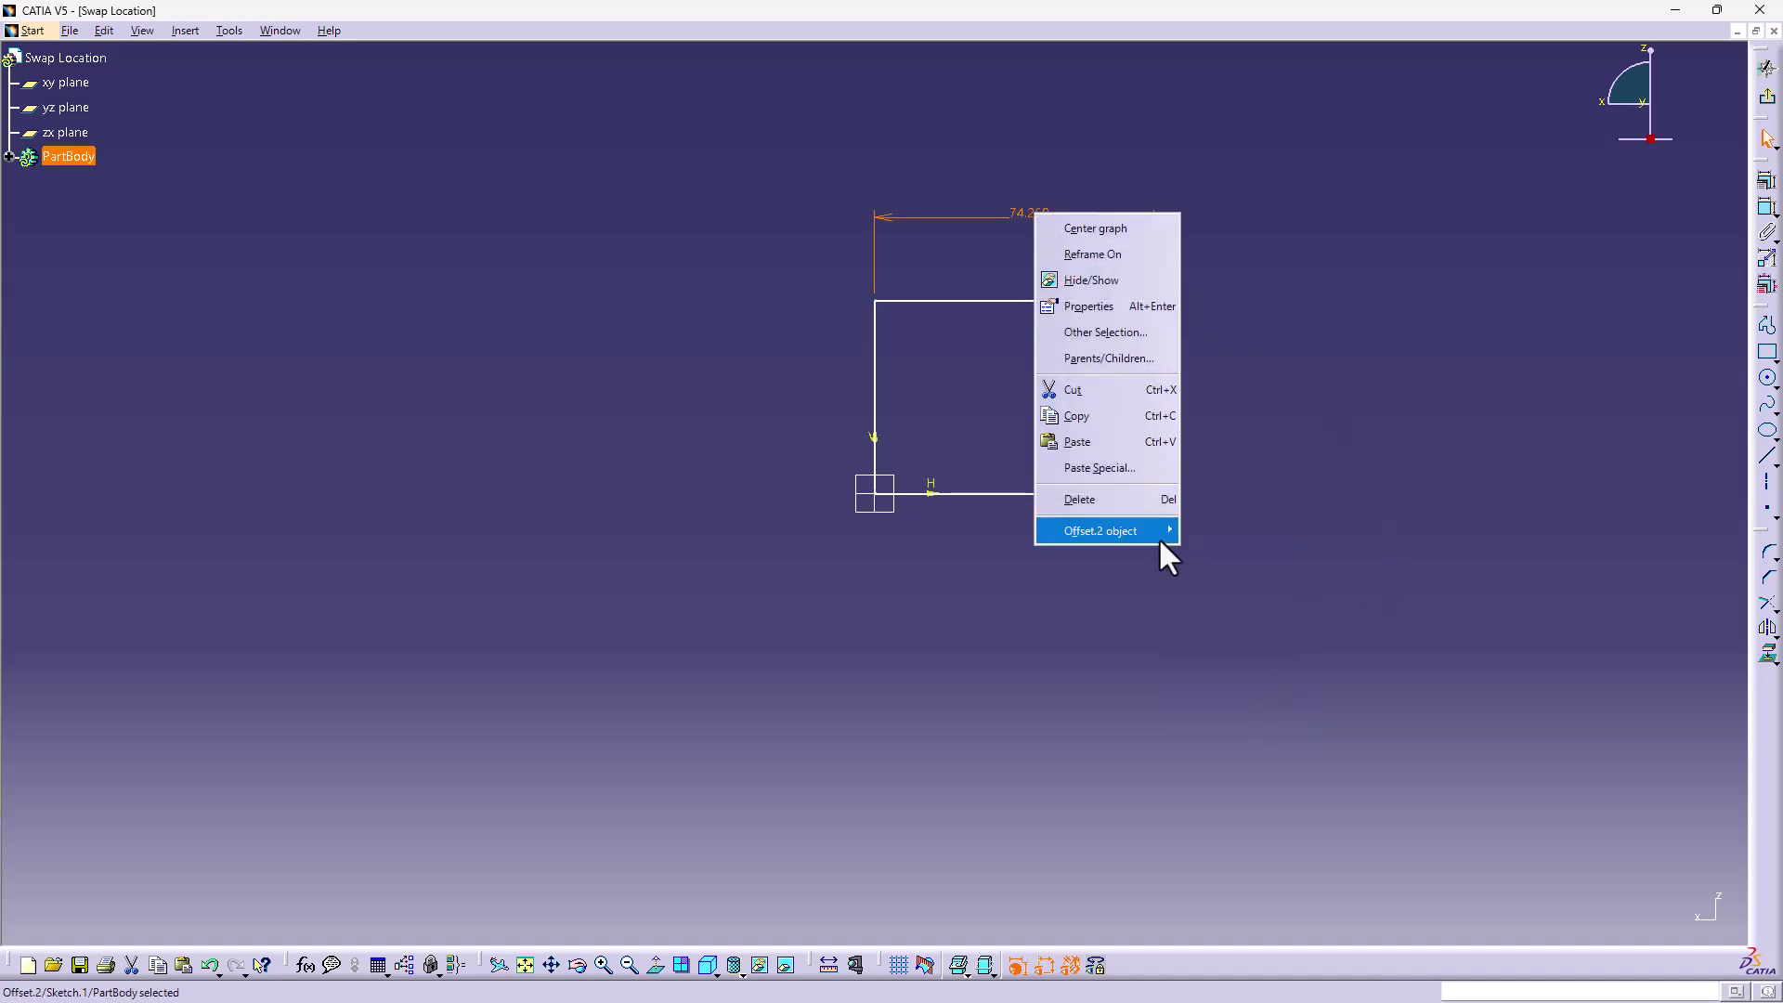
mouse_move(1158, 537)
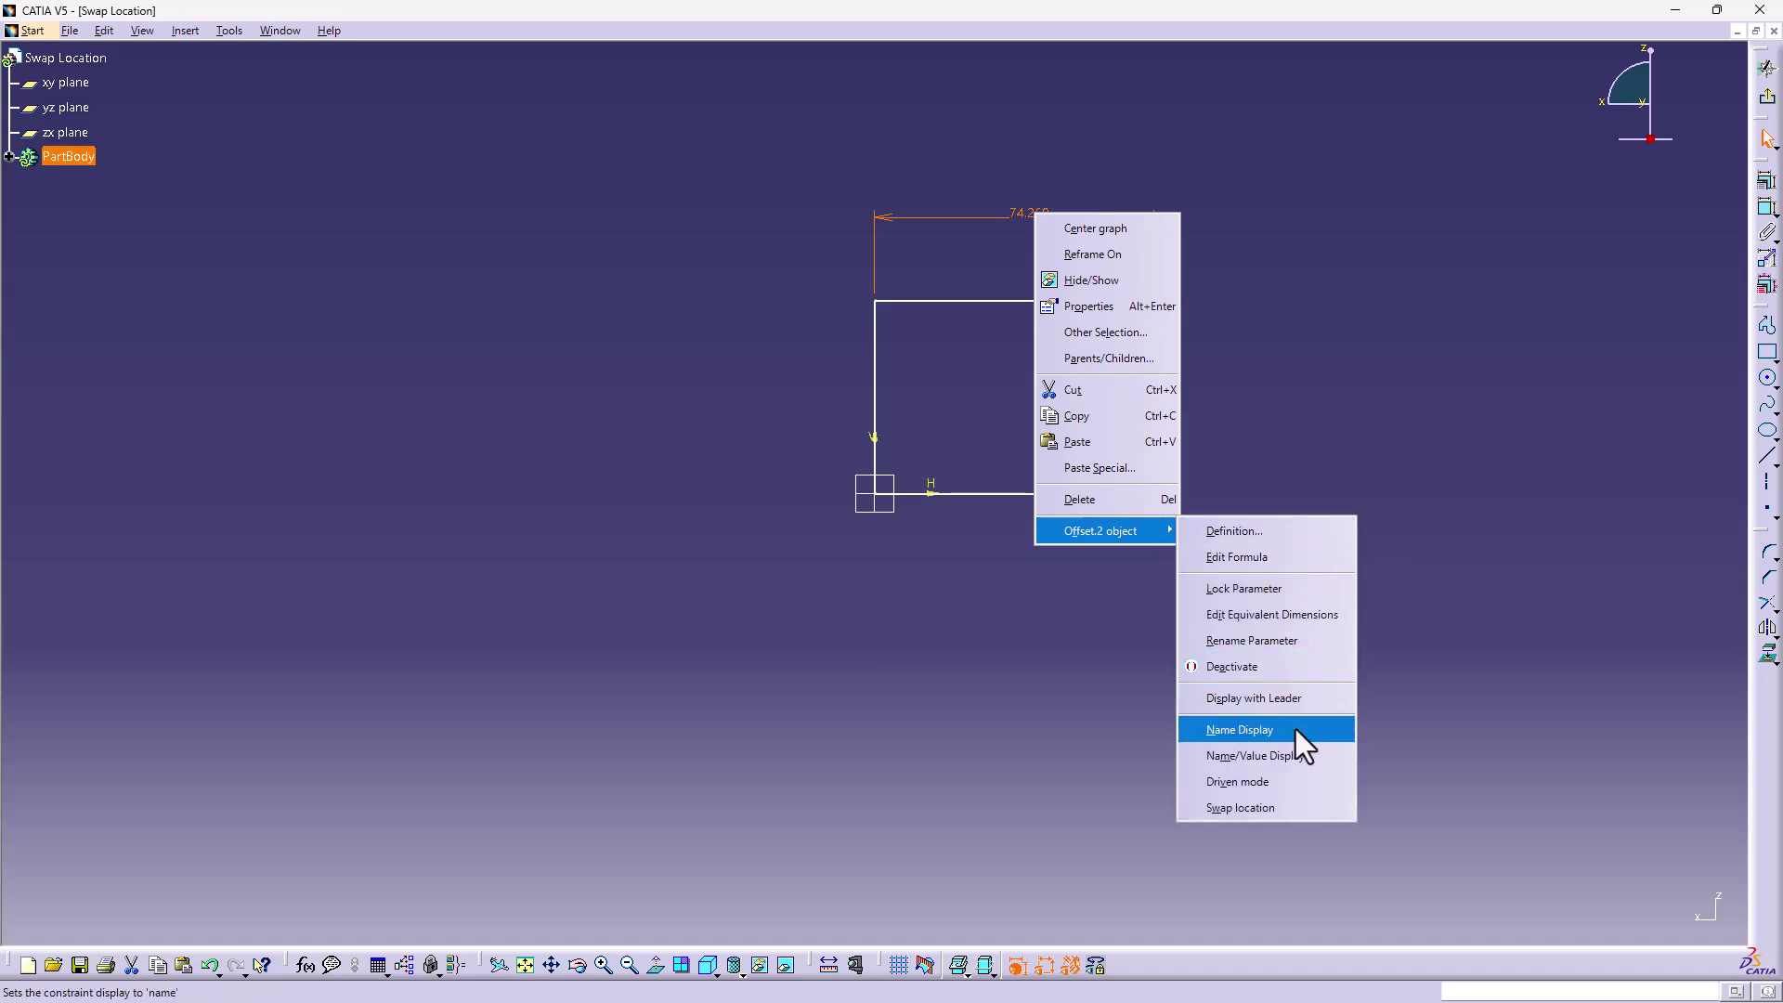
left_click(1289, 806)
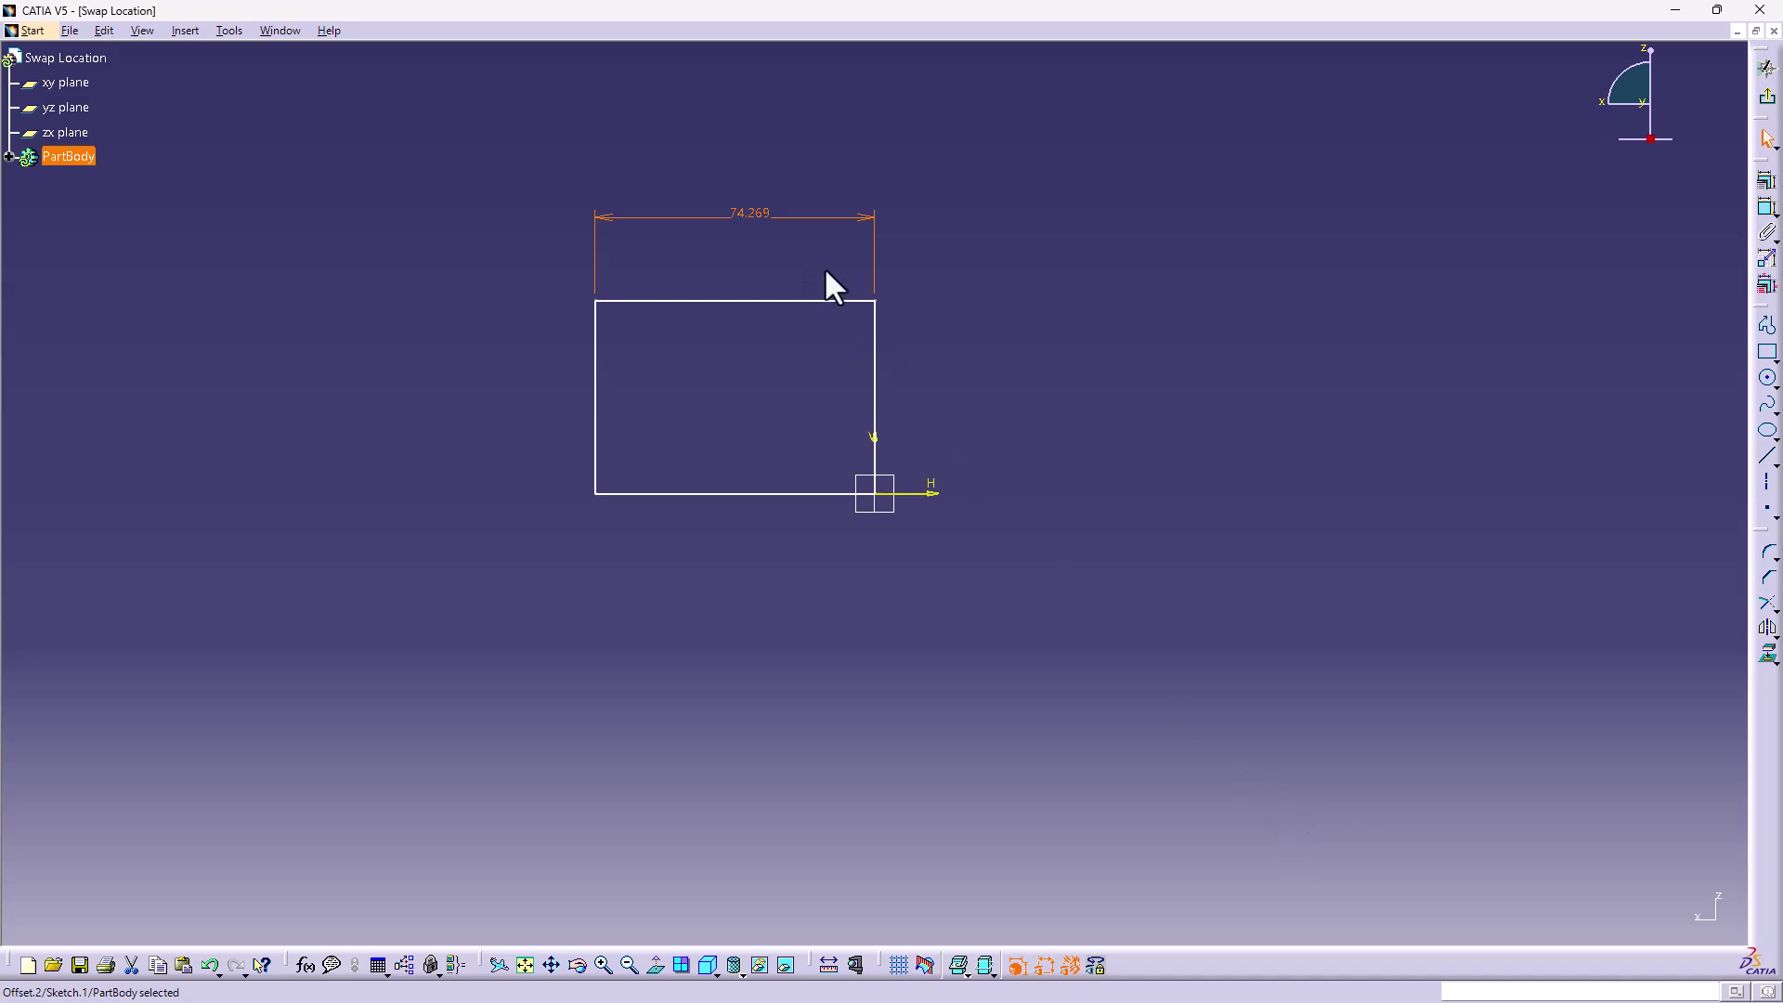
right_click(755, 223)
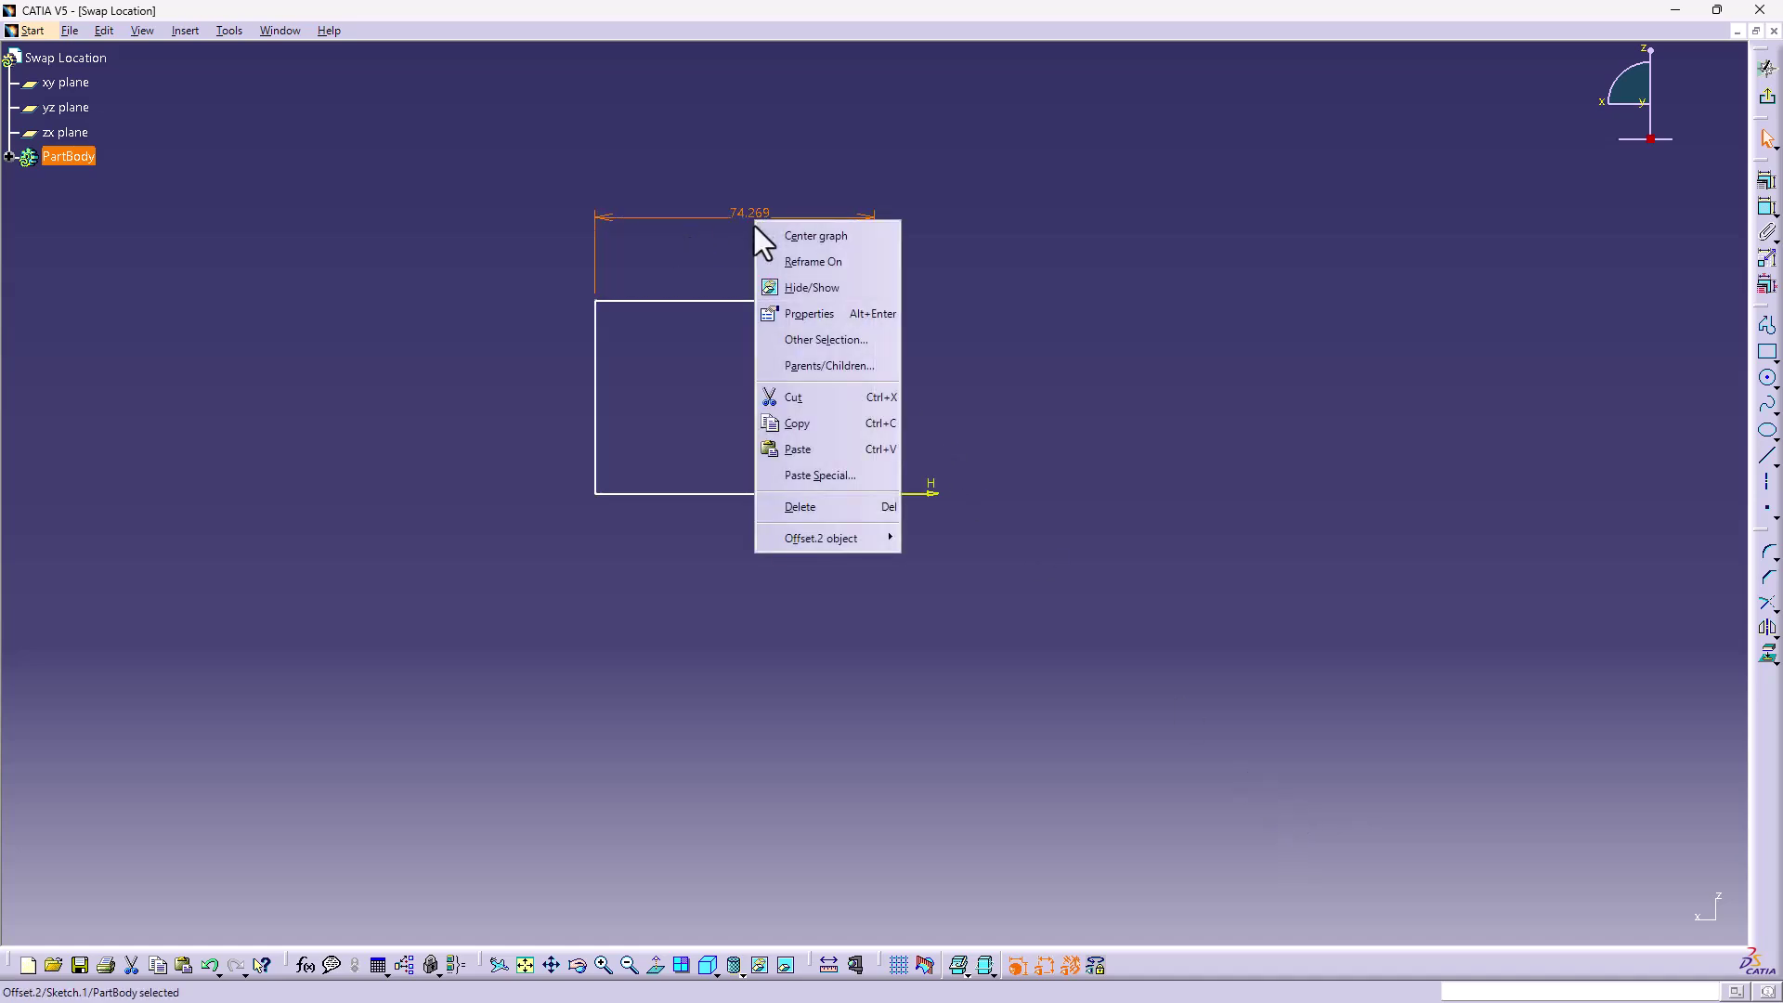
mouse_move(854, 548)
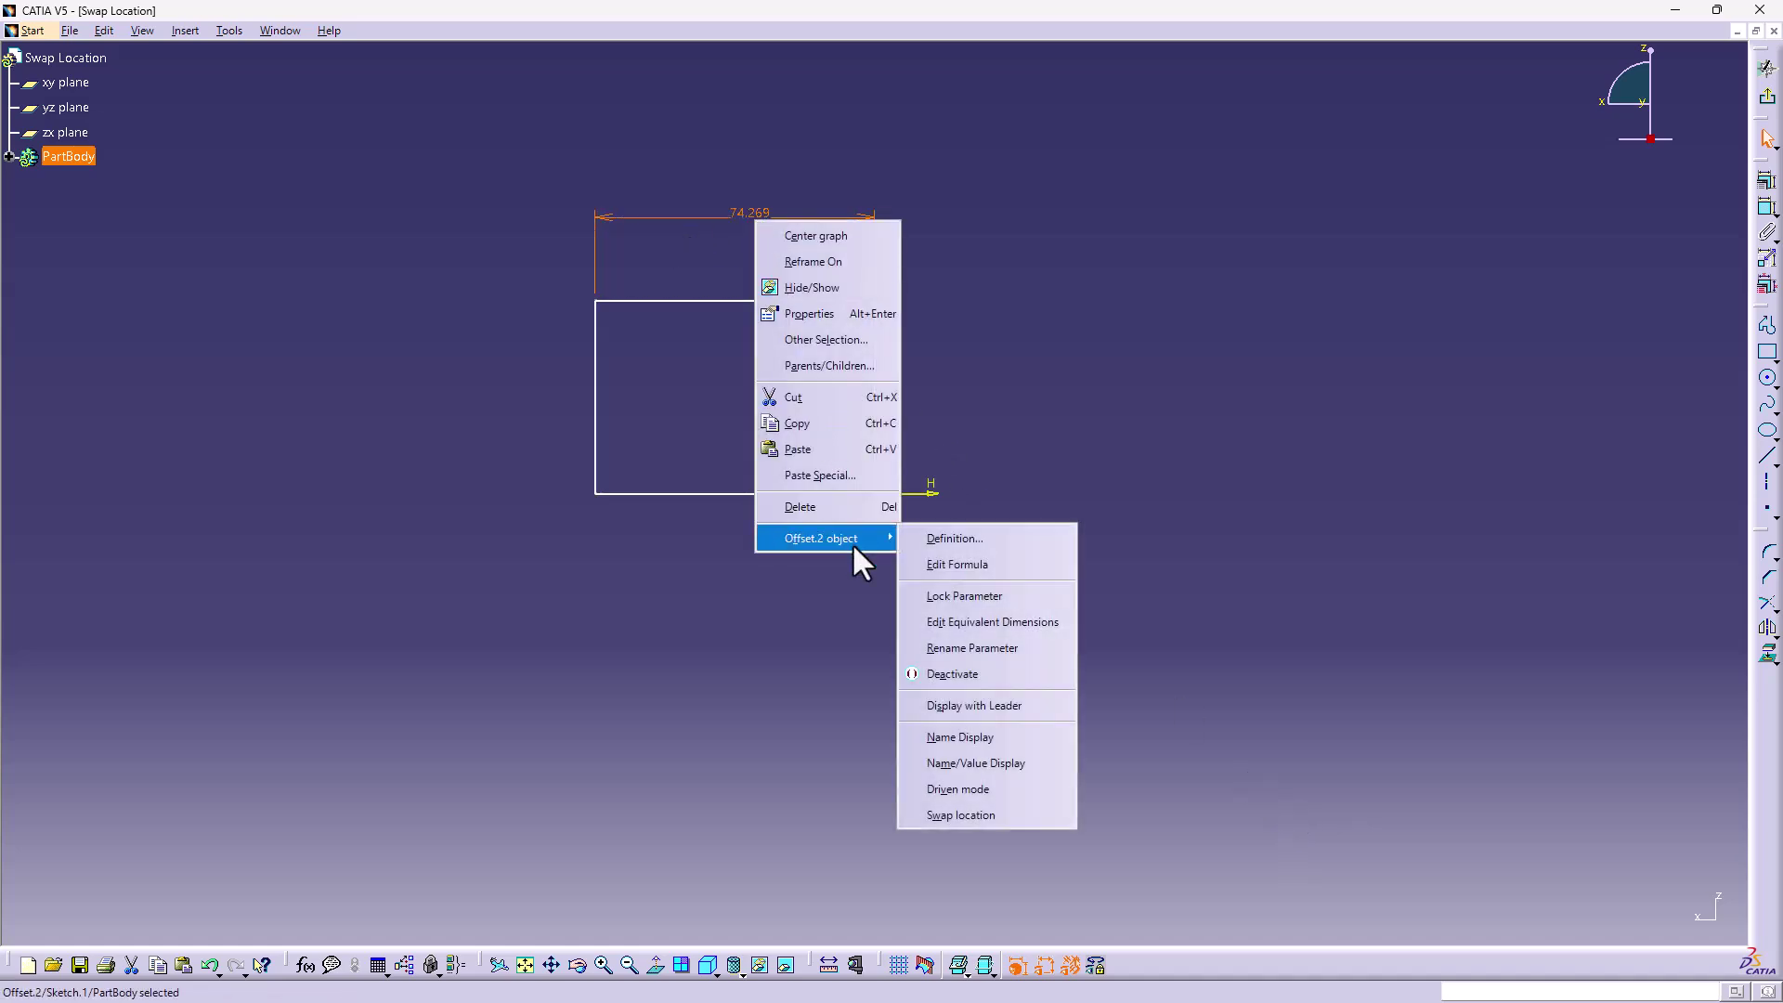
left_click(1003, 831)
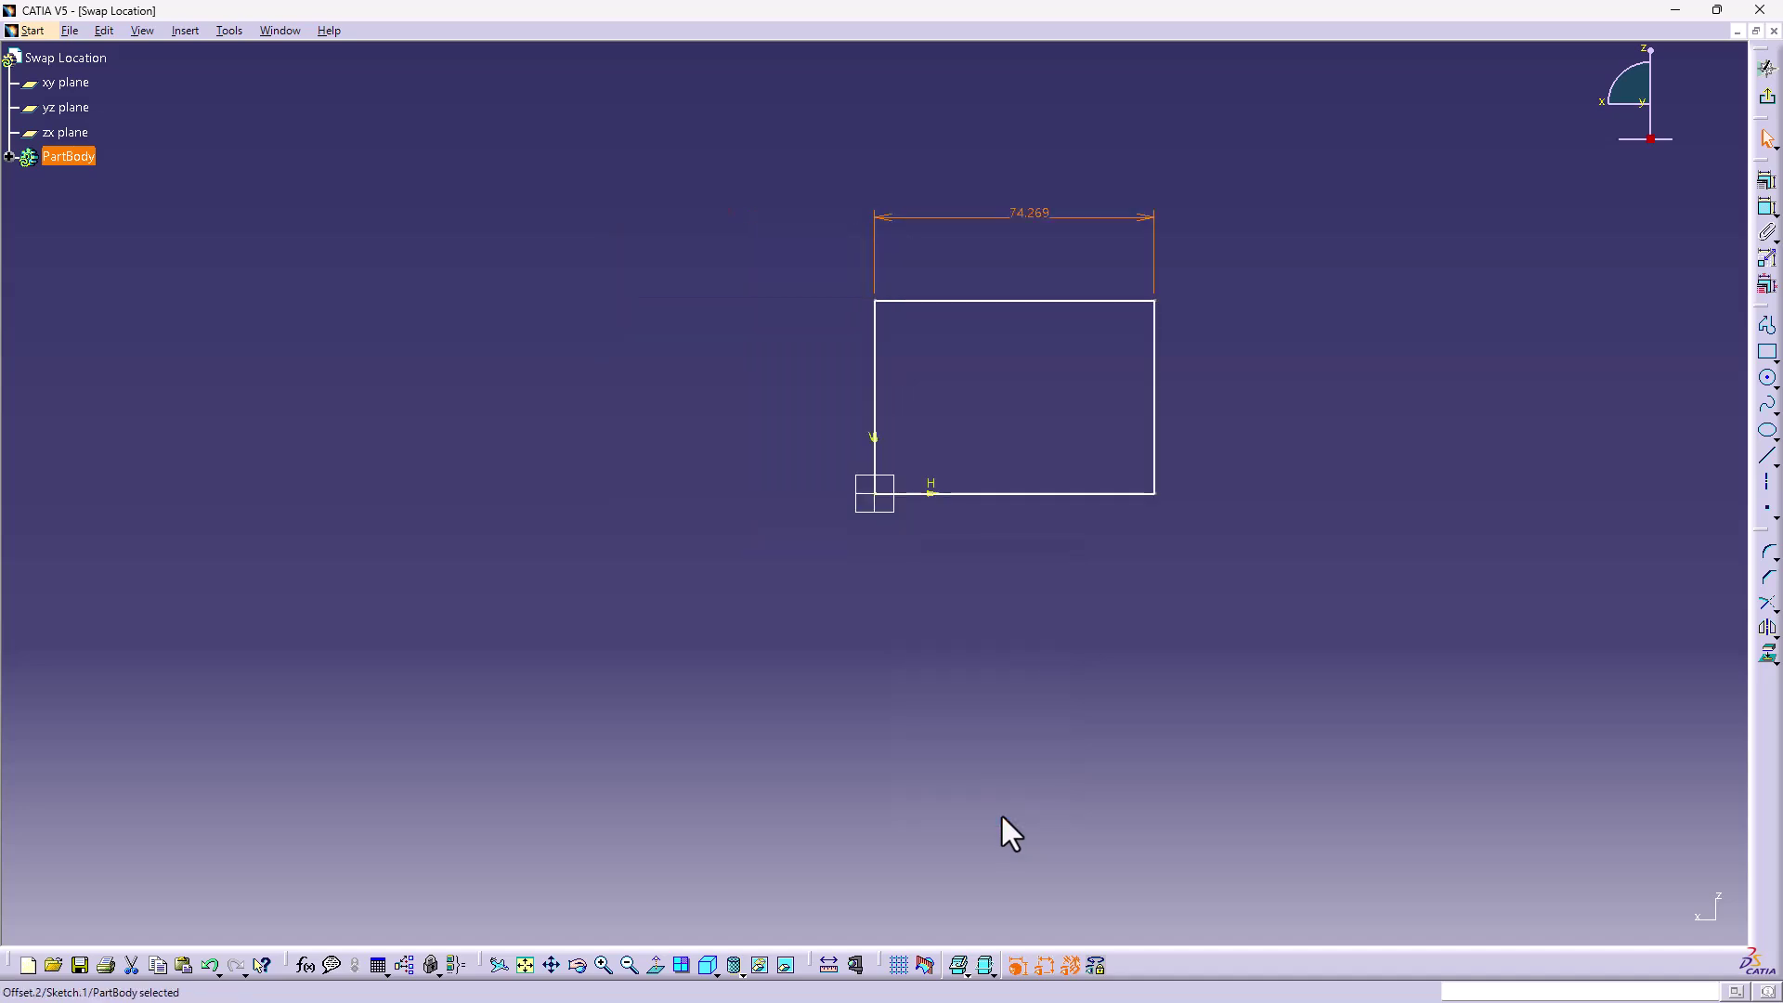